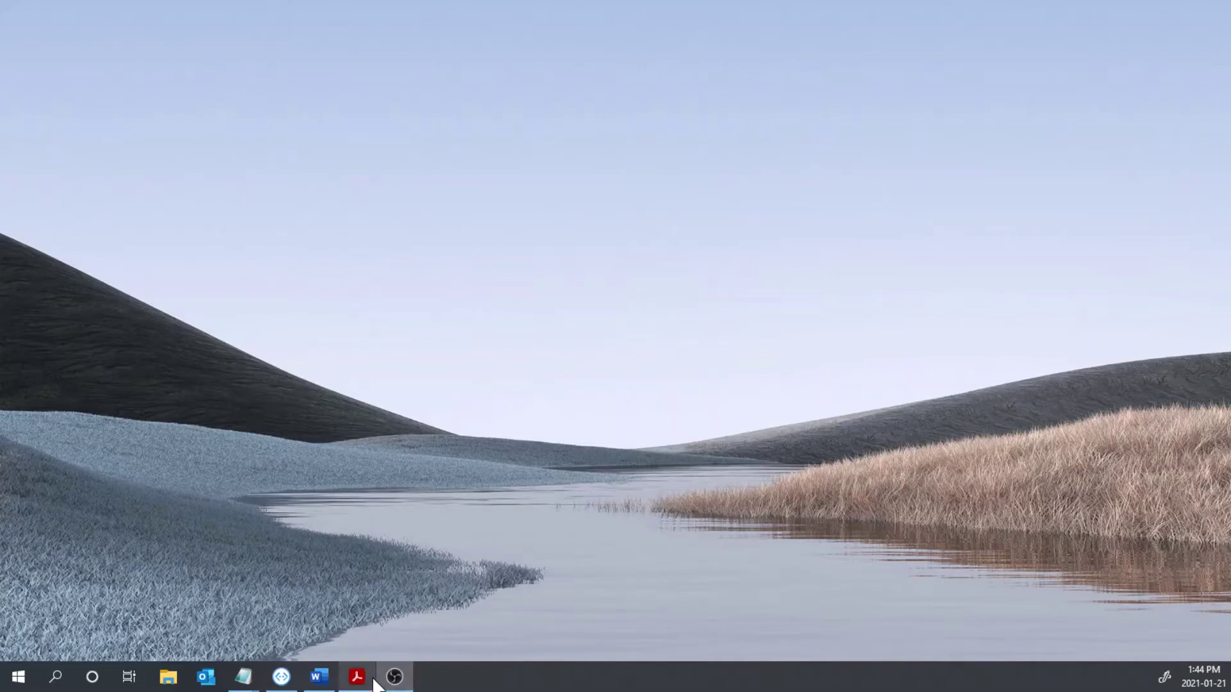
# - Launch Google Chrome from the desktop
pyautogui.moveTo(356, 685)
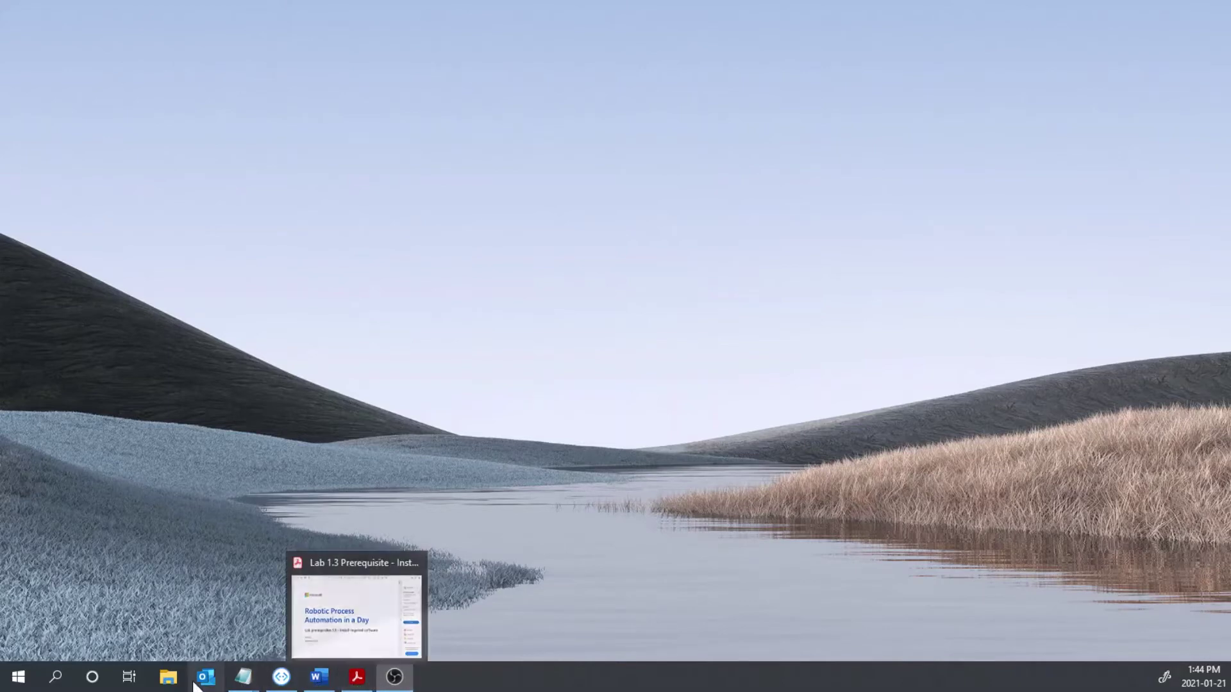
pyautogui.click(18, 676)
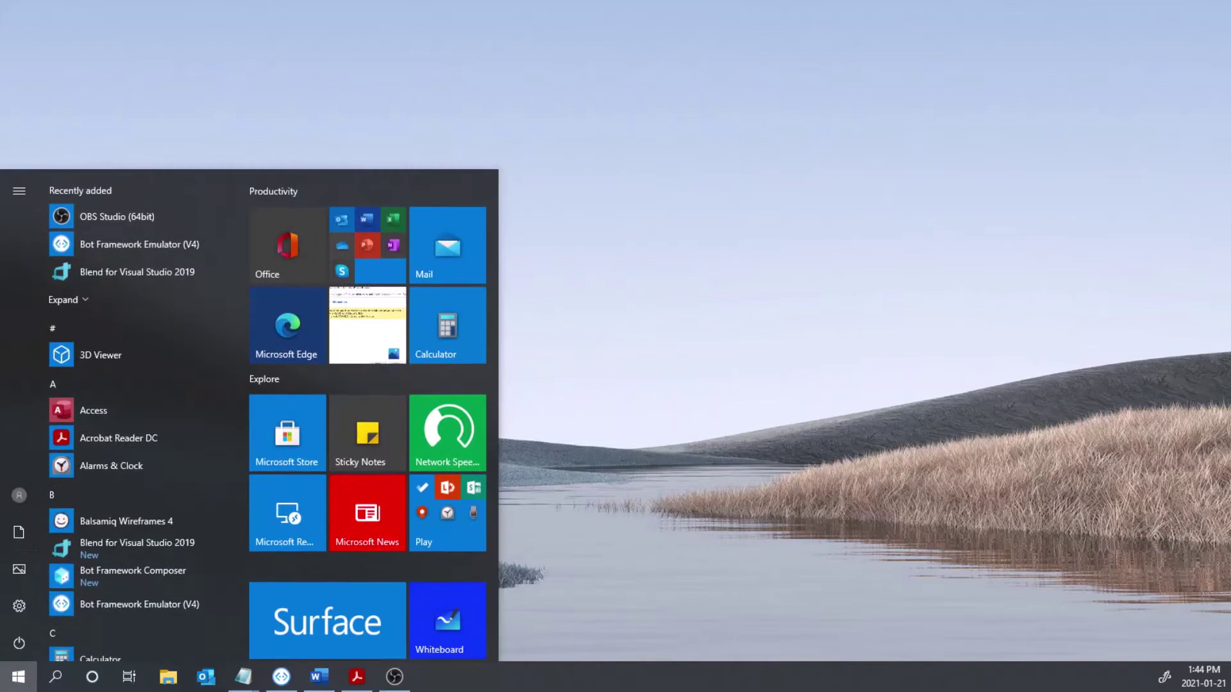
pyautogui.scroll(-2, 121, 493)
pyautogui.click(62, 685)
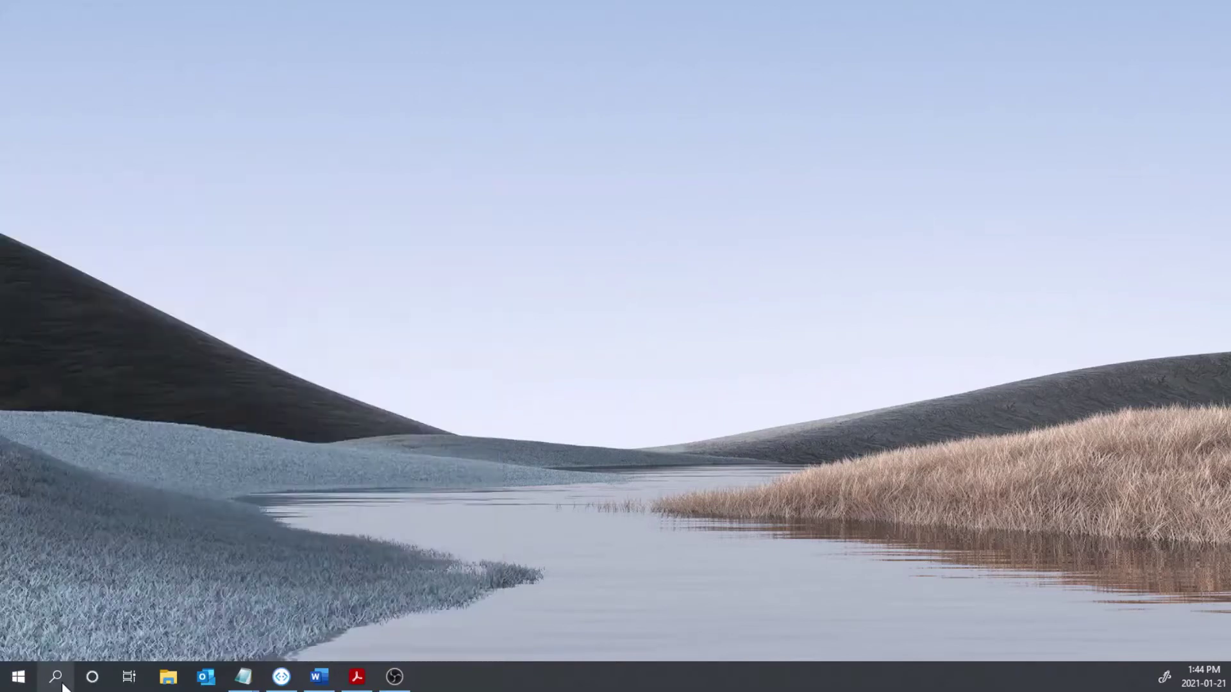
pyautogui.click(136, 299)
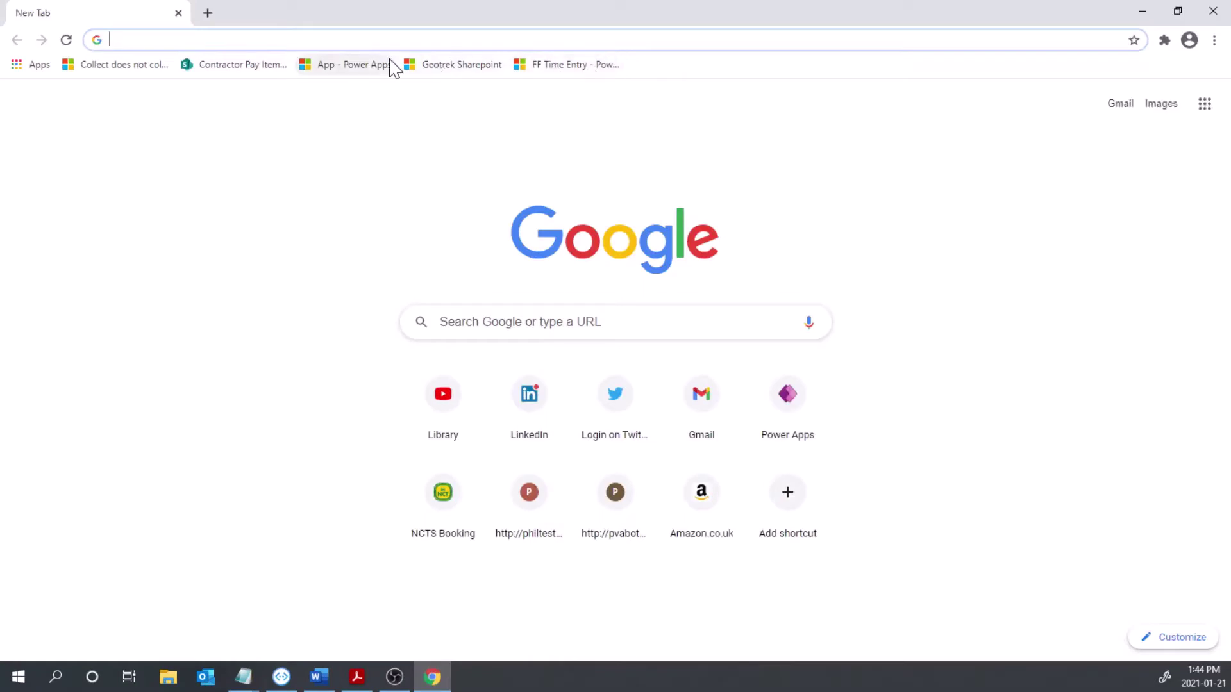
# - Go to make.powerapps.com and sign in with your Microsoft account
pyautogui.write('make.po...')
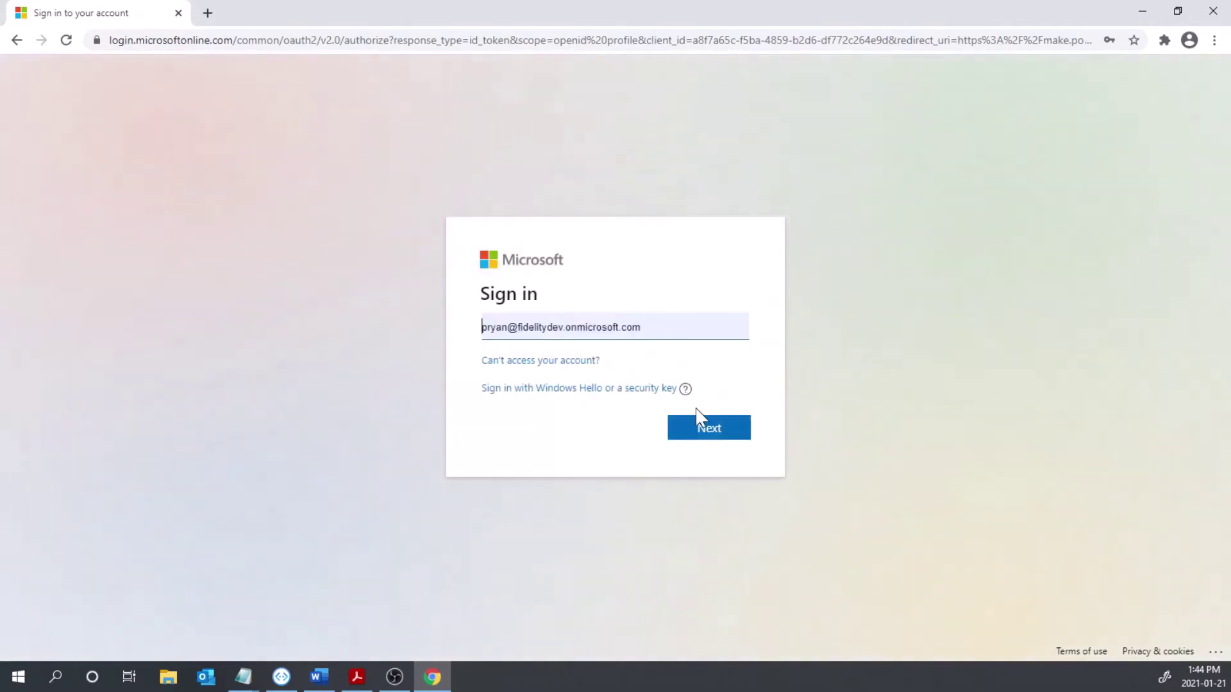
pyautogui.click(705, 428)
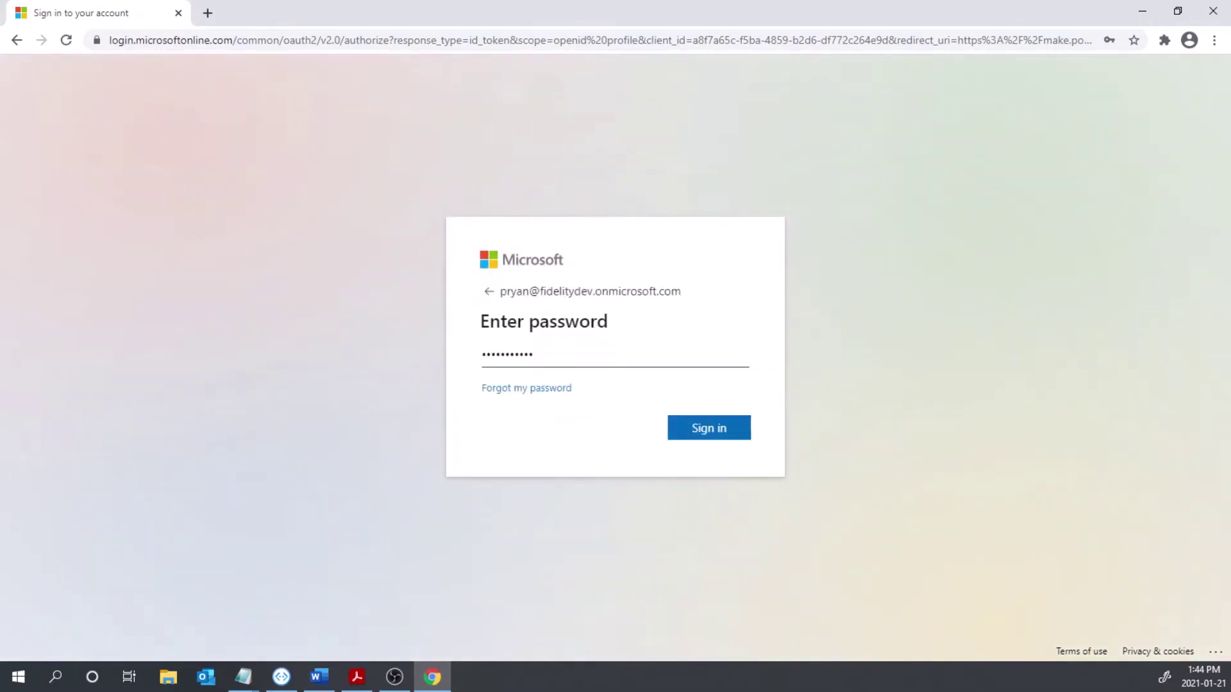
pyautogui.click(718, 436)
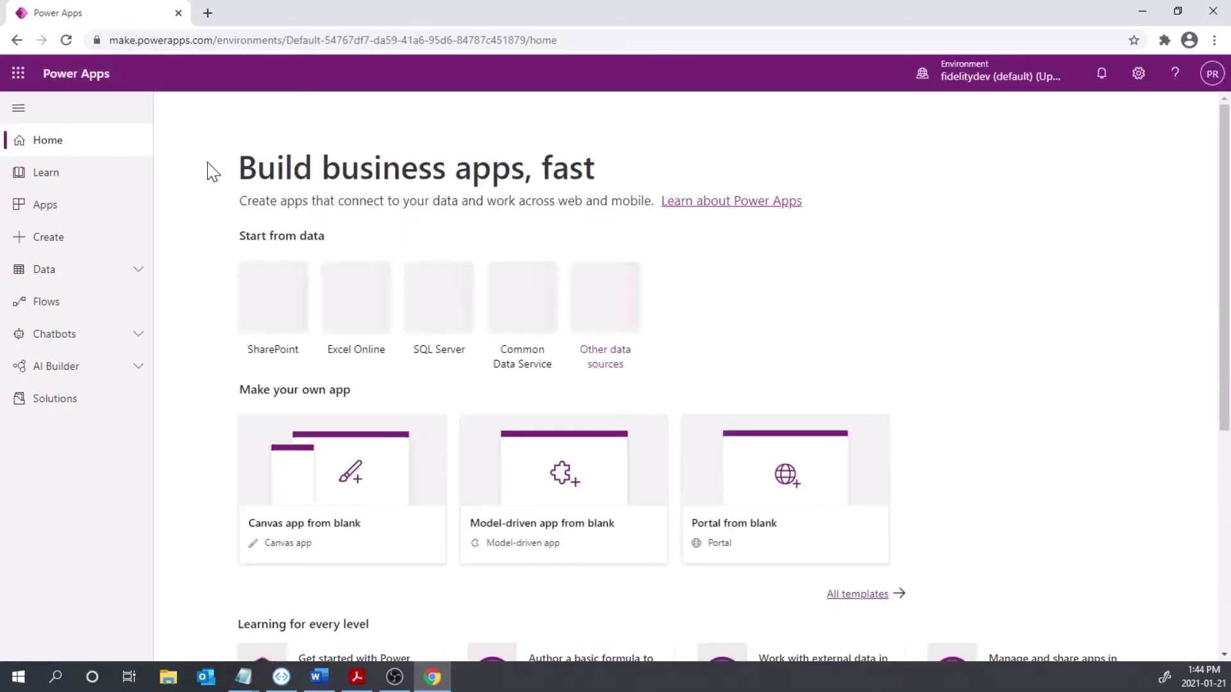
# - Open the Desktop flows list and download the Power Automate Desktop installer
pyautogui.click(84, 306)
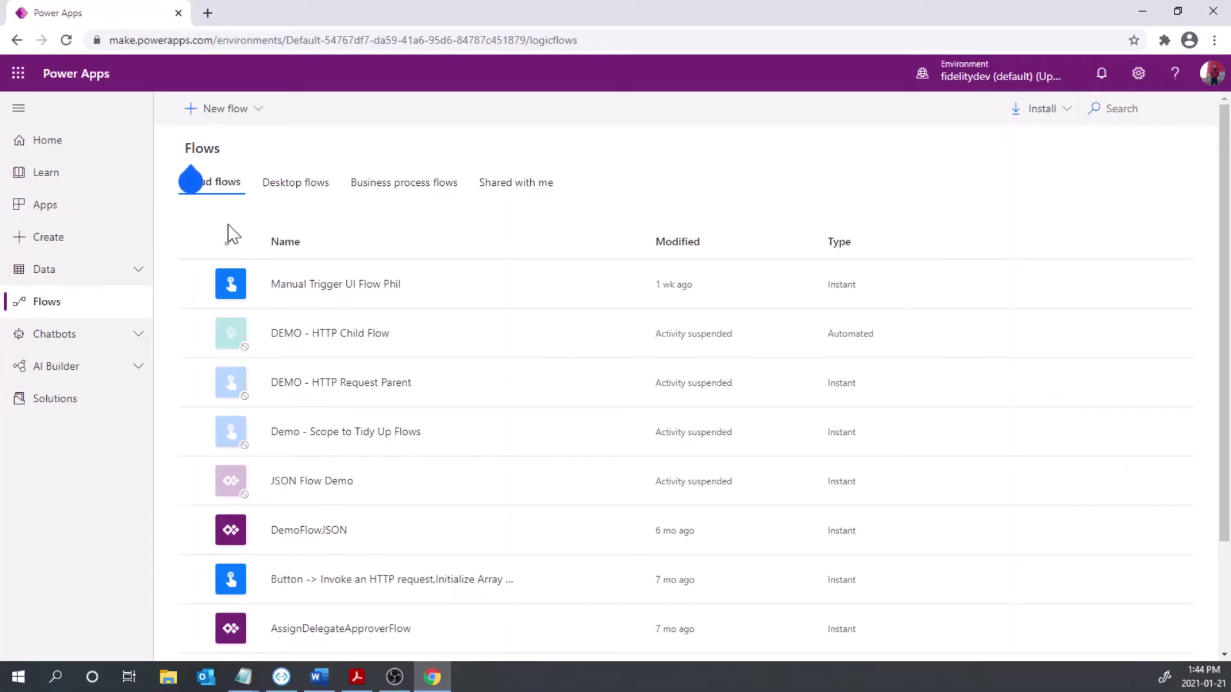
pyautogui.click(280, 191)
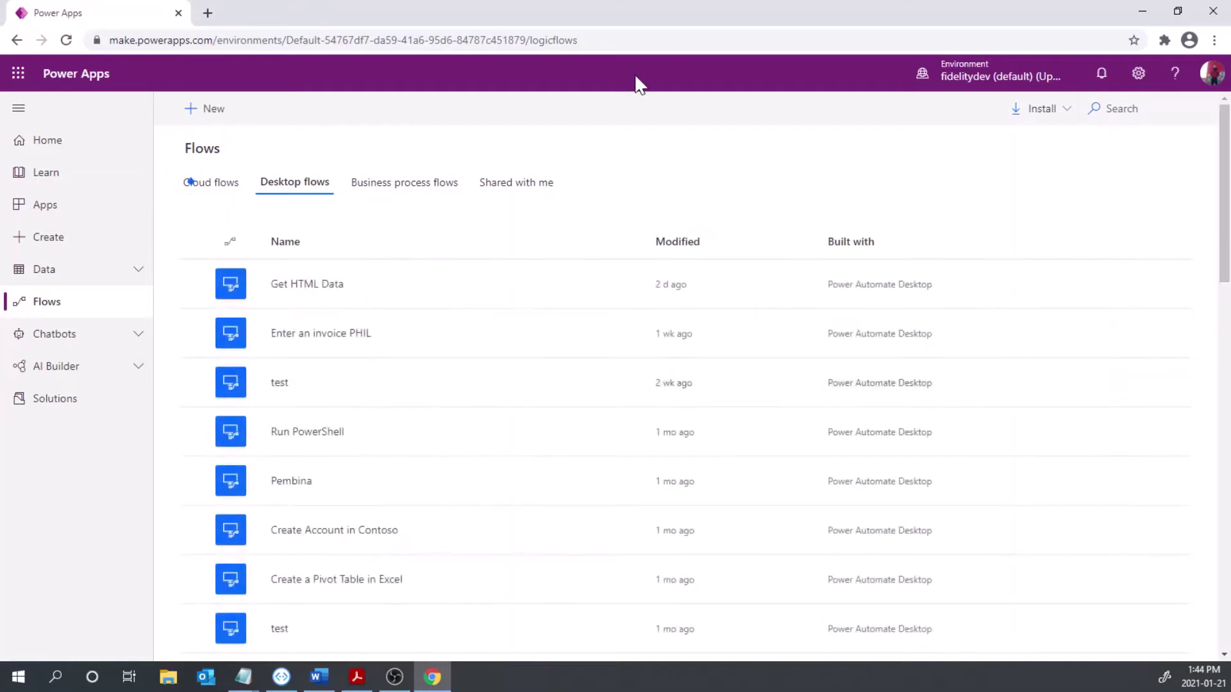
pyautogui.click(1044, 118)
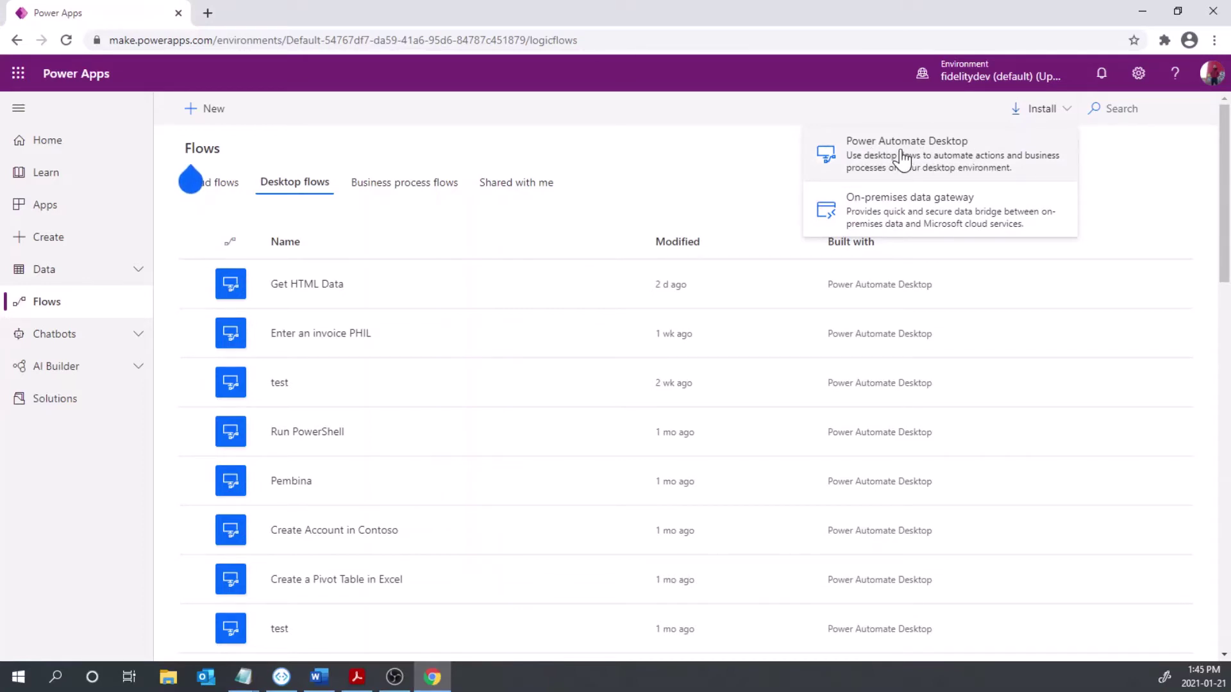
pyautogui.click(902, 159)
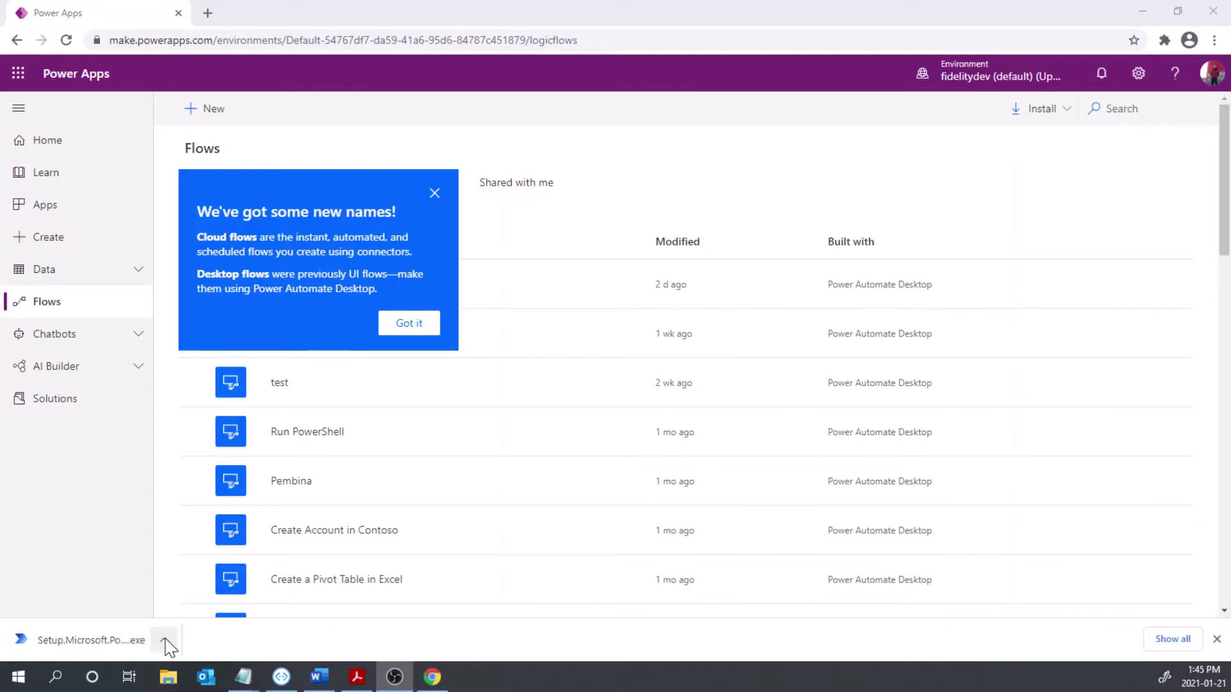
# - Run the downloaded setup file and accept the terms of use to install Power Automate Desktop
pyautogui.click(164, 641)
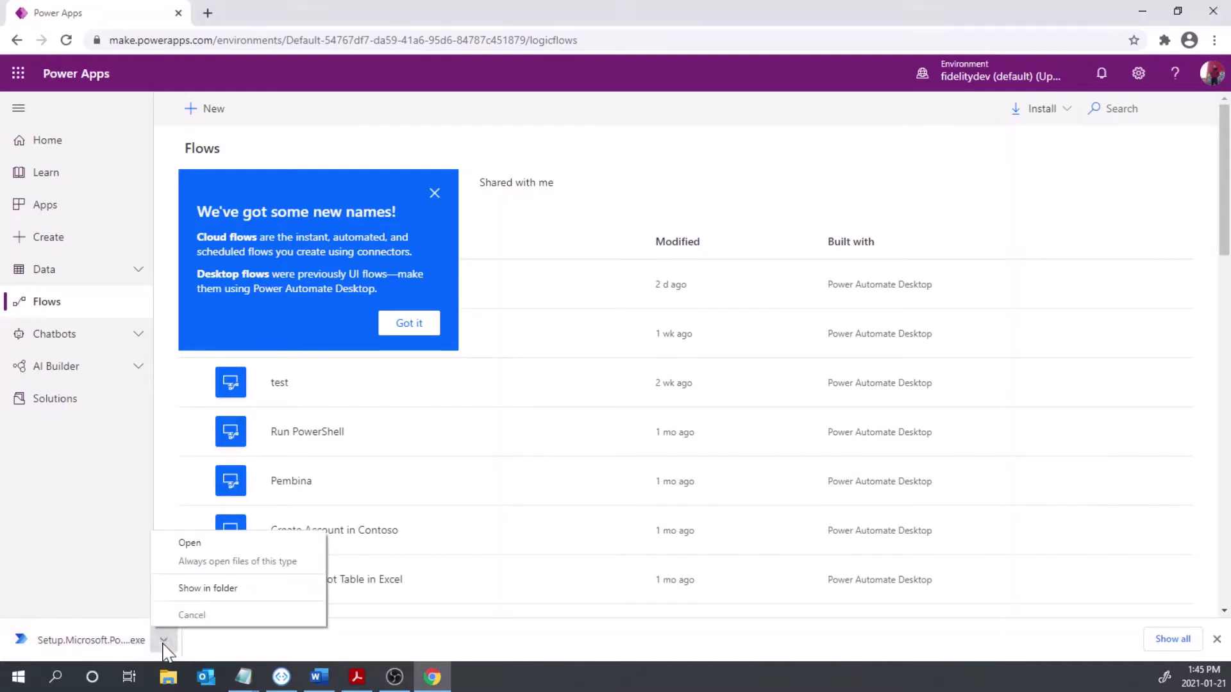
pyautogui.click(86, 643)
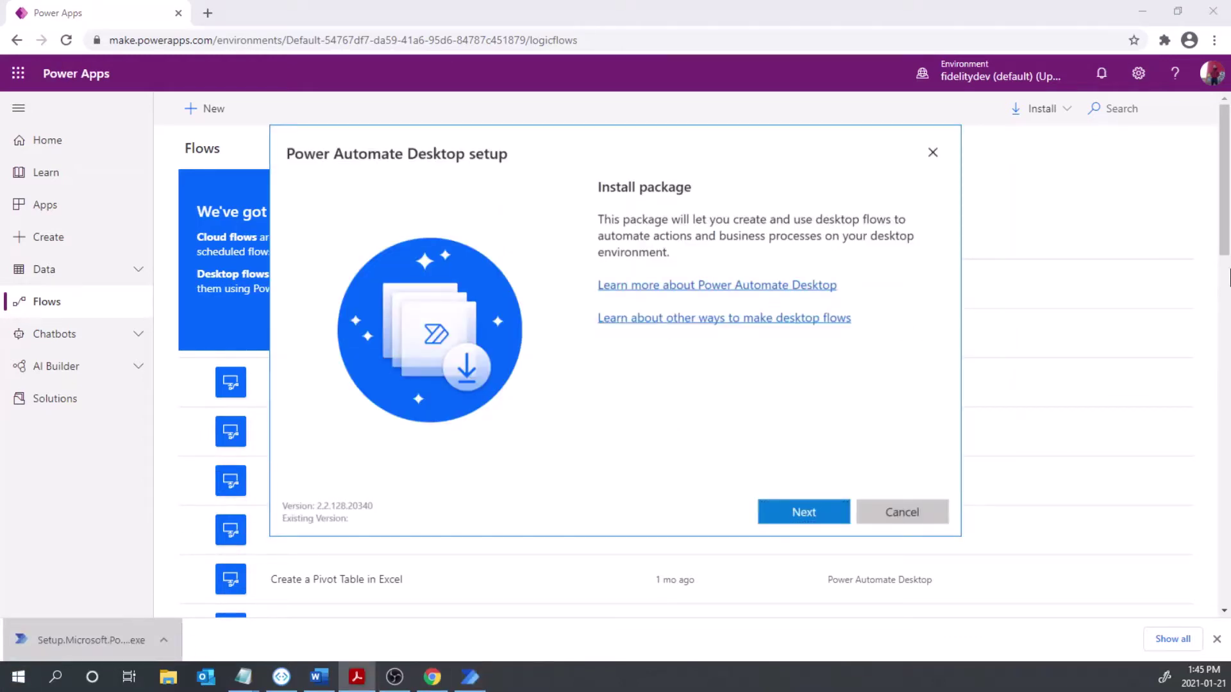
pyautogui.click(779, 518)
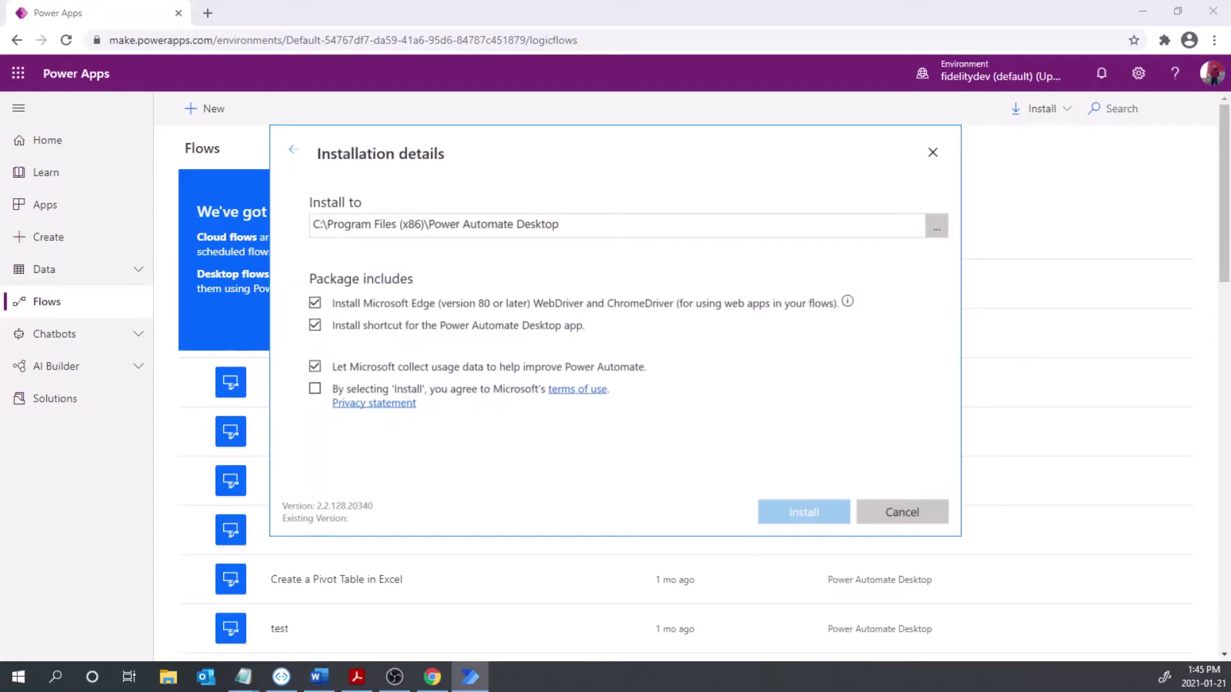
pyautogui.click(316, 389)
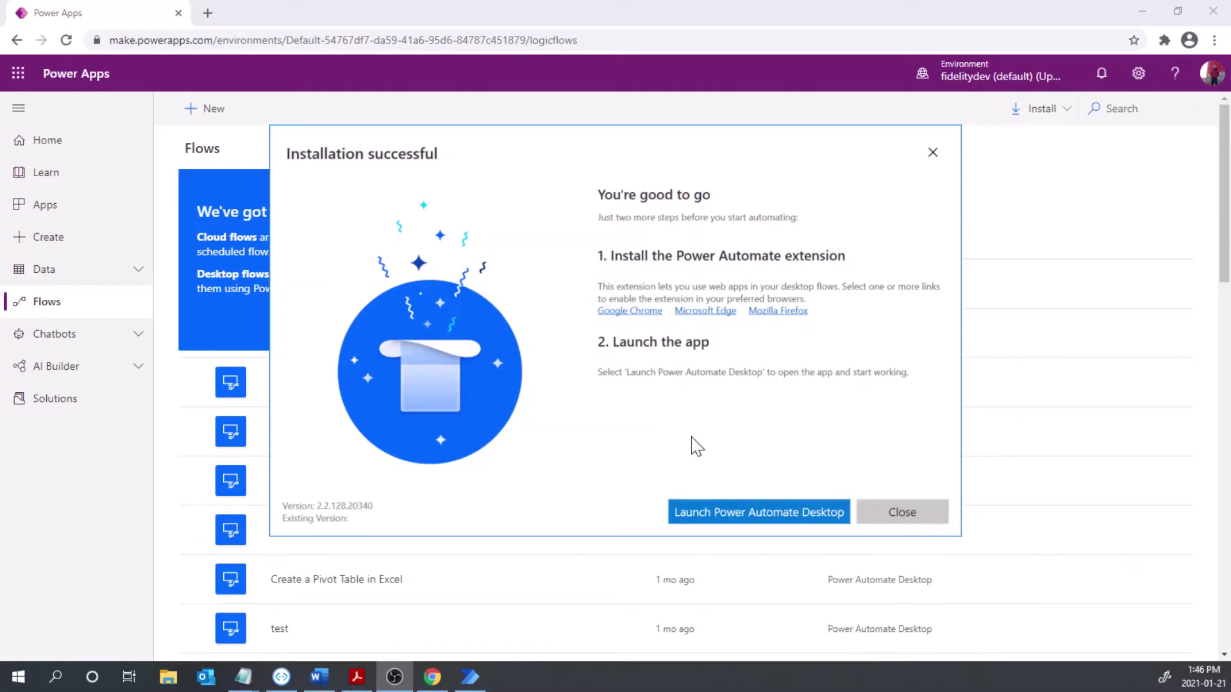
# - Launch Power Automate Desktop, maximise its window, and begin signing in
pyautogui.click(749, 511)
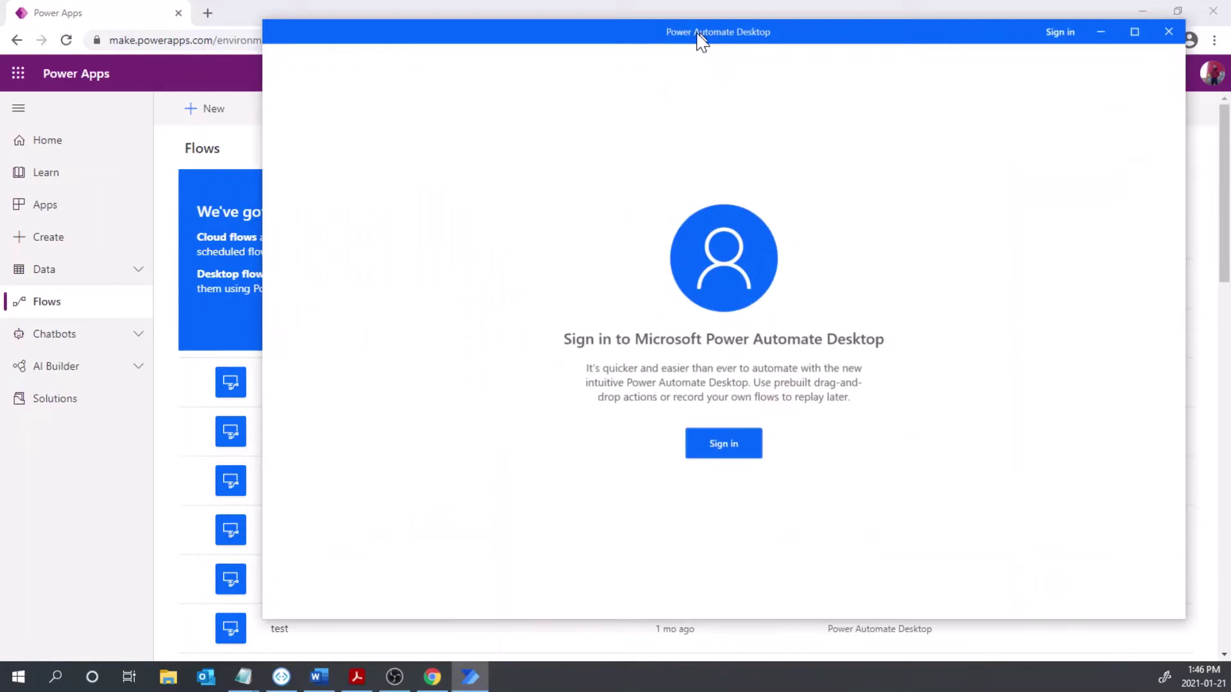
pyautogui.click(984, 29)
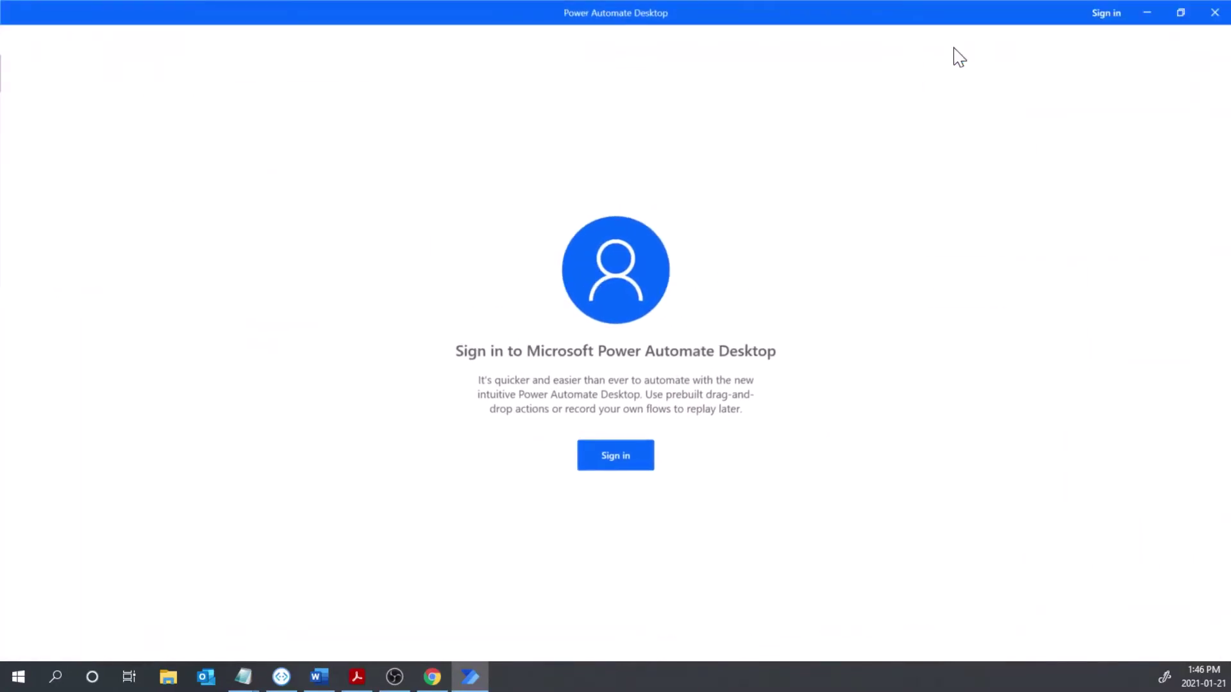
pyautogui.click(643, 466)
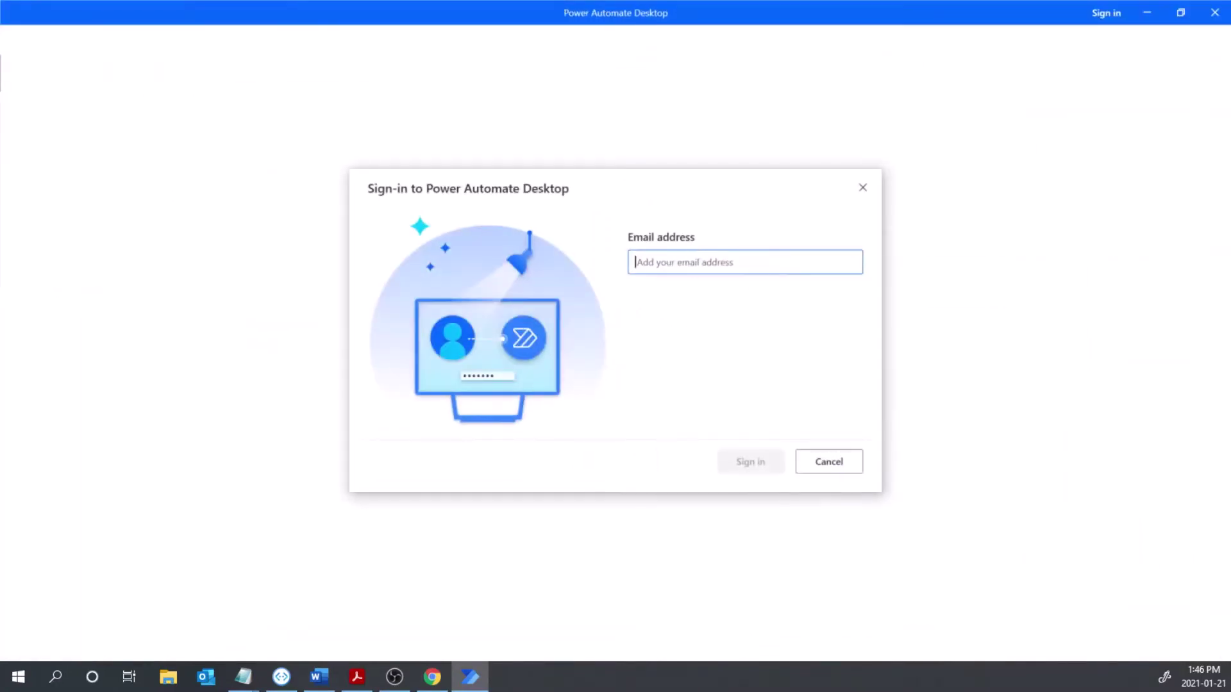
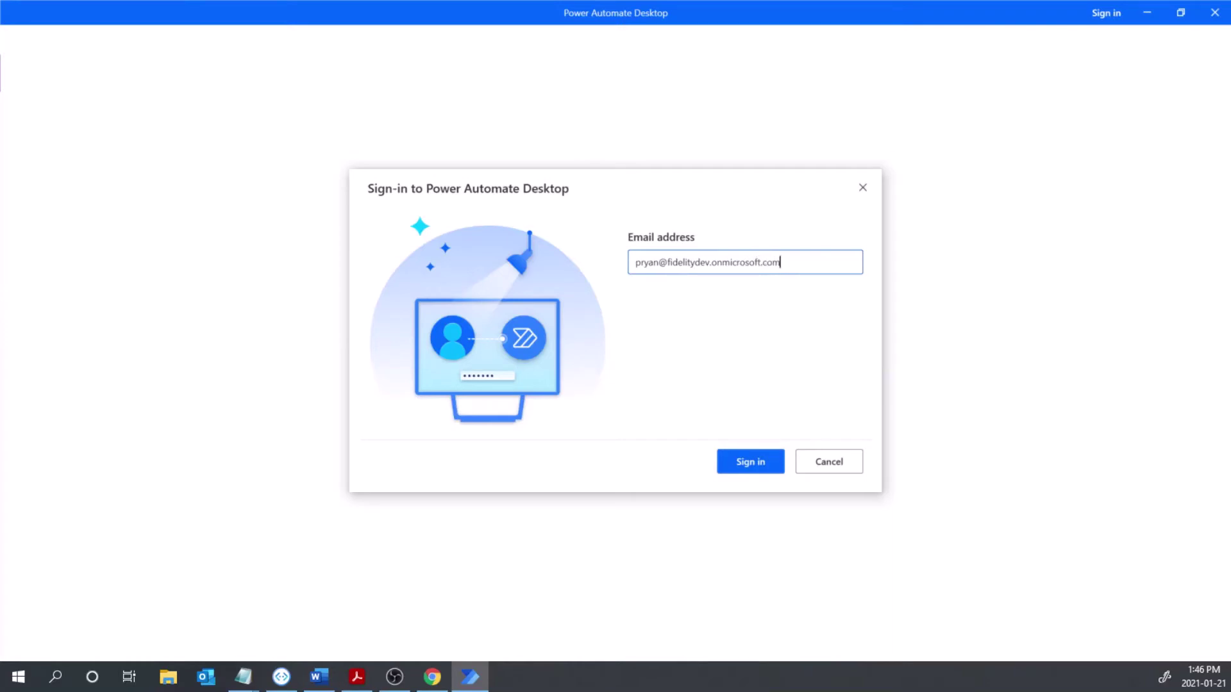
# - Enter the account email and password to finish signing in
pyautogui.press('Return')
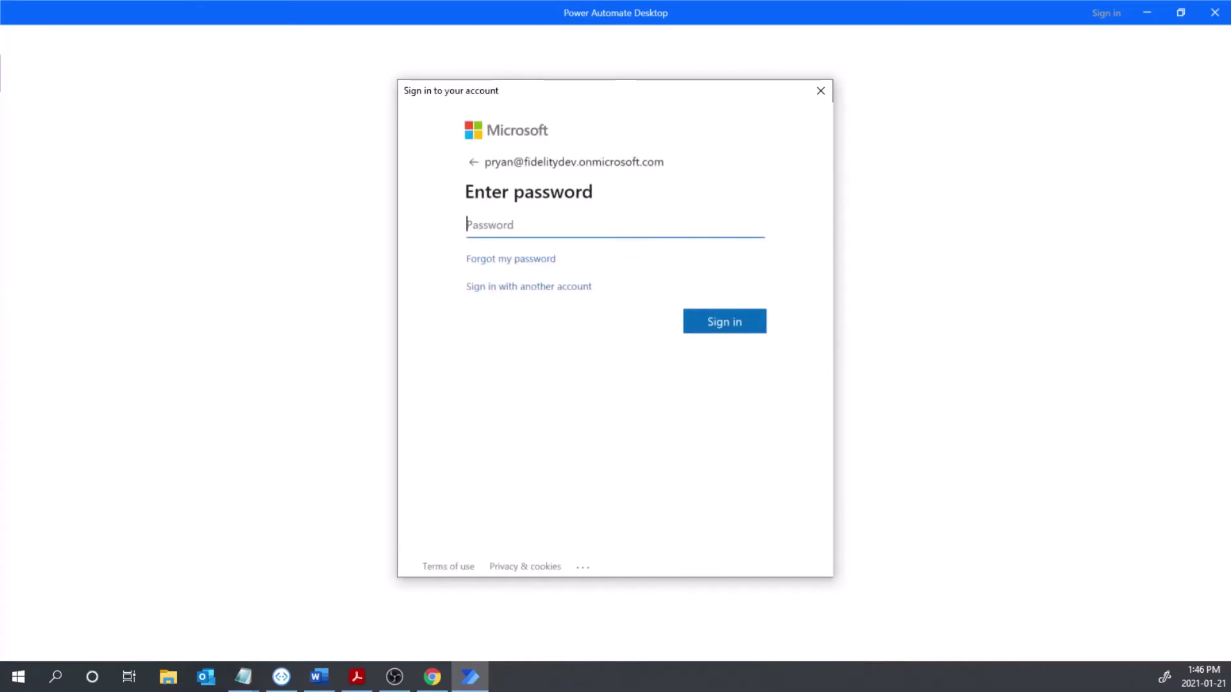
pyautogui.write('••••••••••')
pyautogui.press('Return')
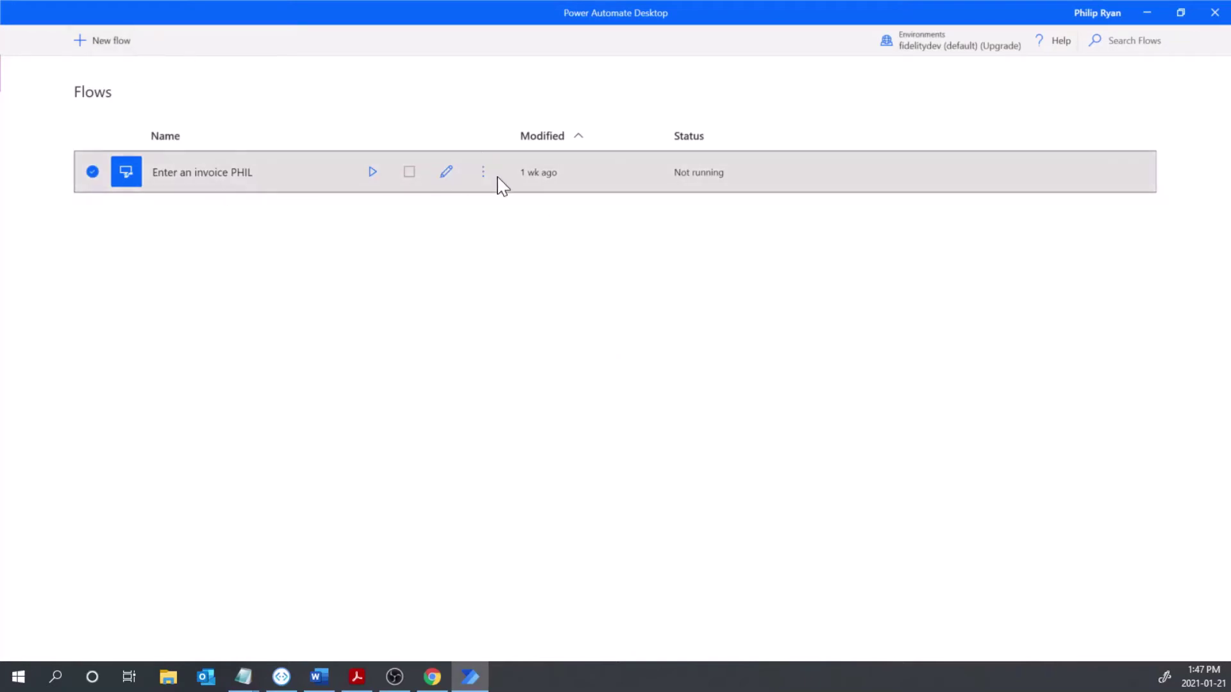
# - Create a new flow named 'NotePad Test' and move its designer over the flows list
pyautogui.click(111, 43)
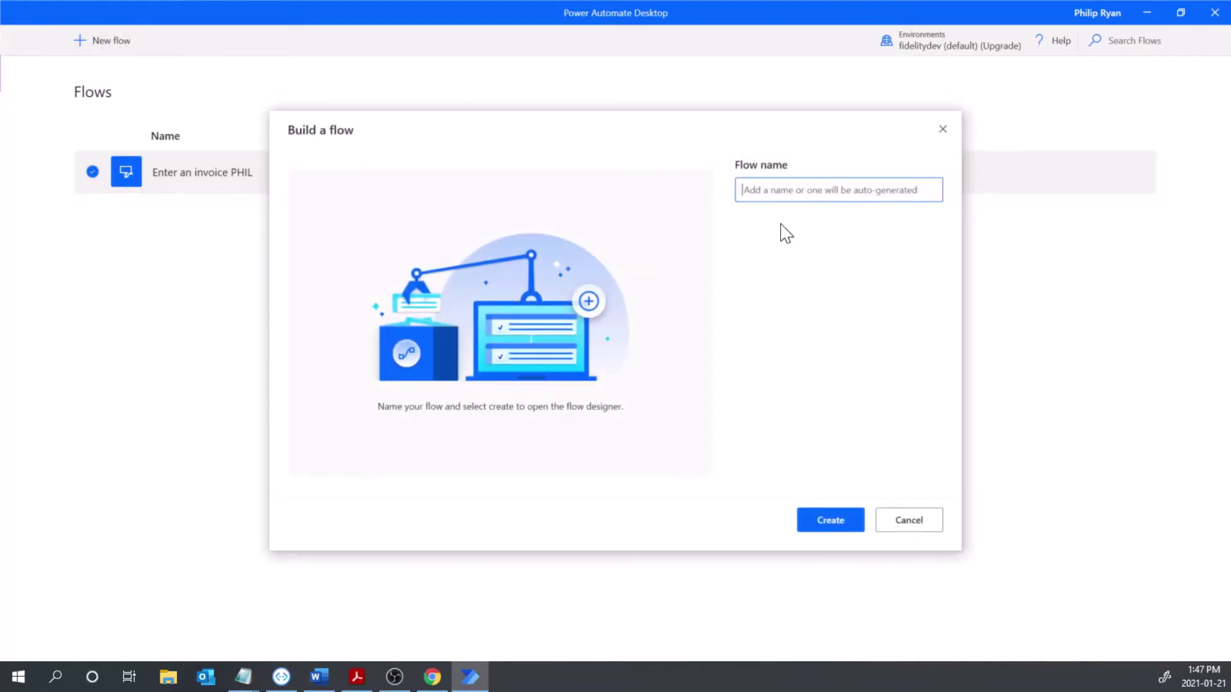
pyautogui.write('Note Test')
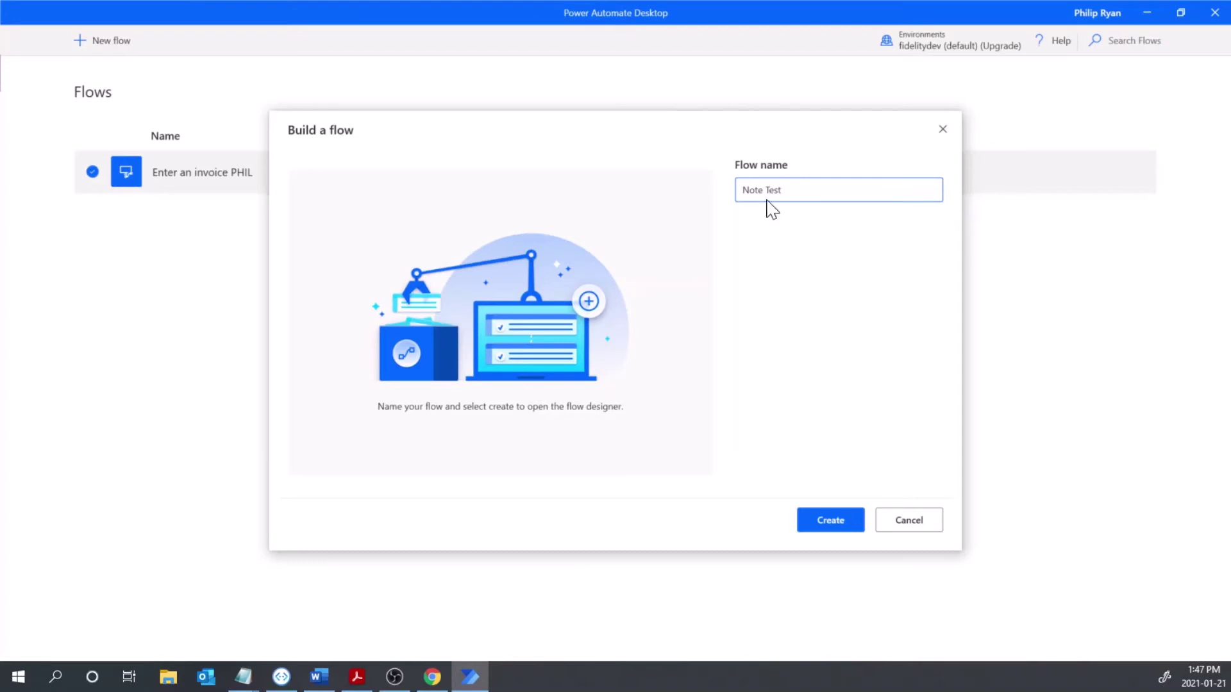
pyautogui.write('Pad')
pyautogui.click(831, 520)
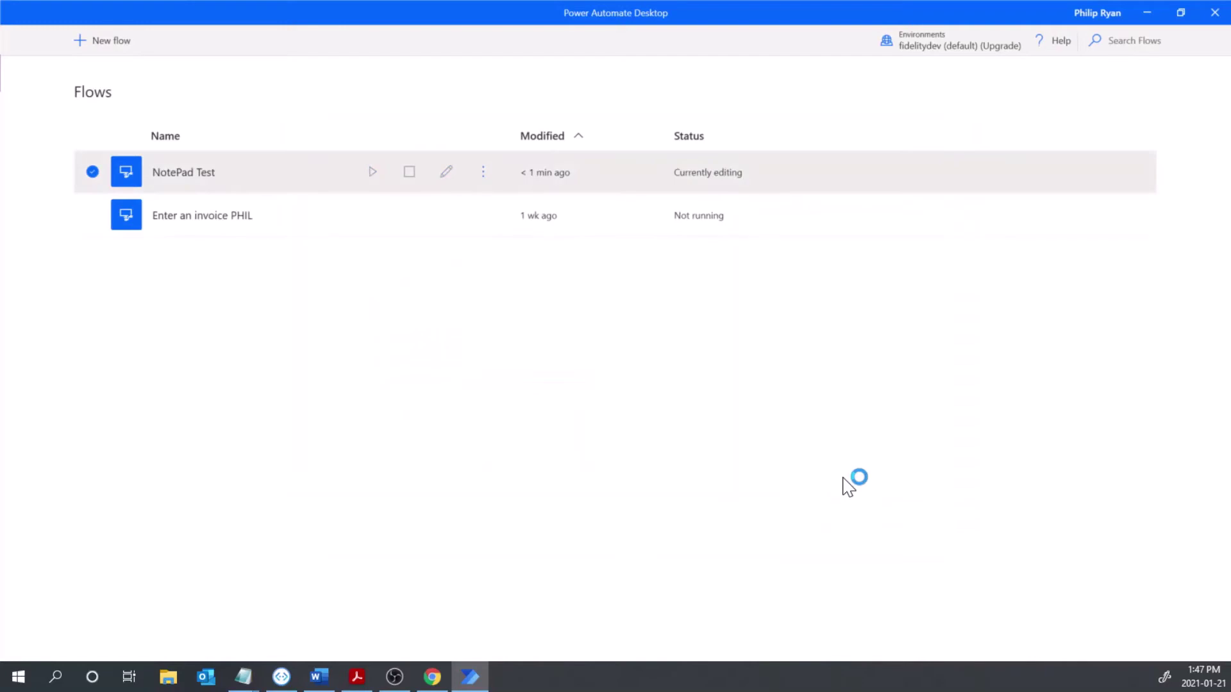
pyautogui.moveTo(489, 678)
pyautogui.moveTo(0, 167); pyautogui.dragTo(632, 38)
# - Maximise the designer and drag System's Run application onto the Main canvas
pyautogui.click(1030, 26)
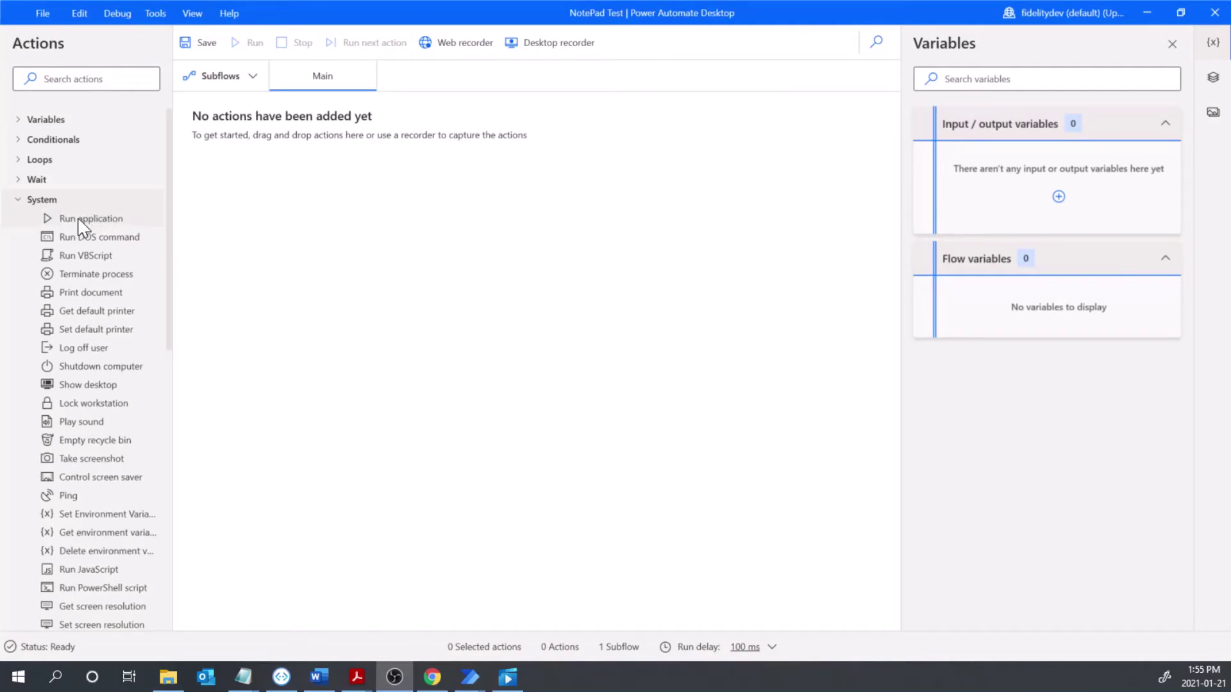
pyautogui.click(28, 207)
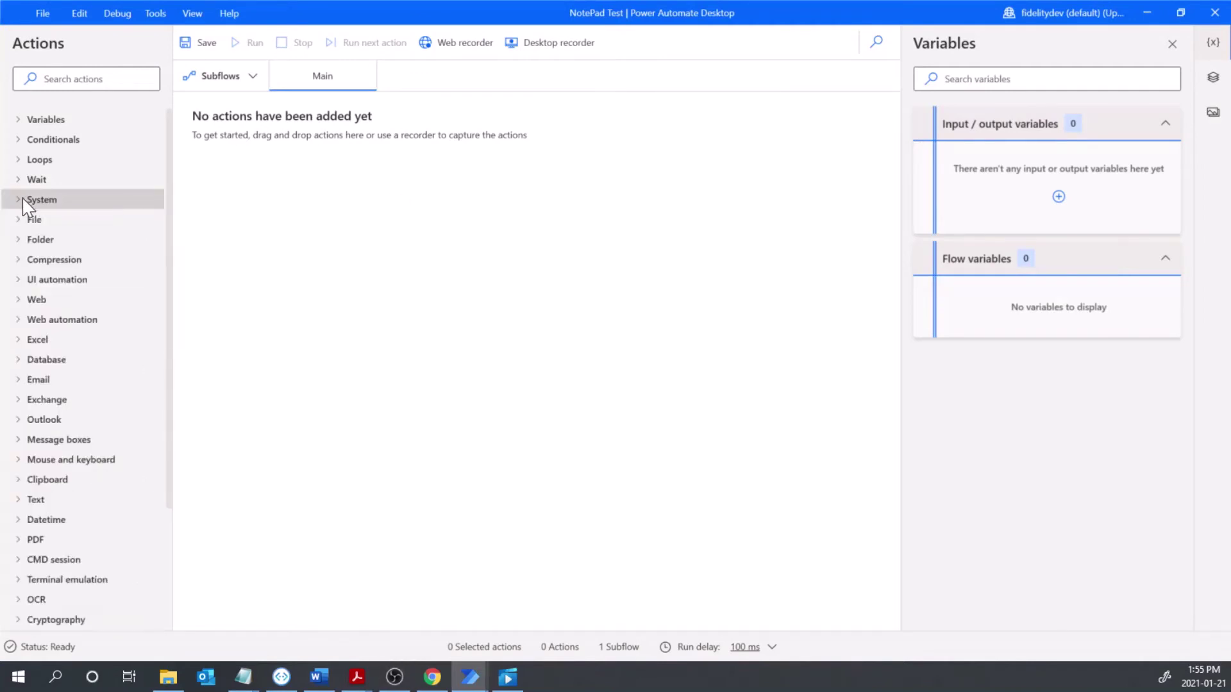
pyautogui.click(17, 199)
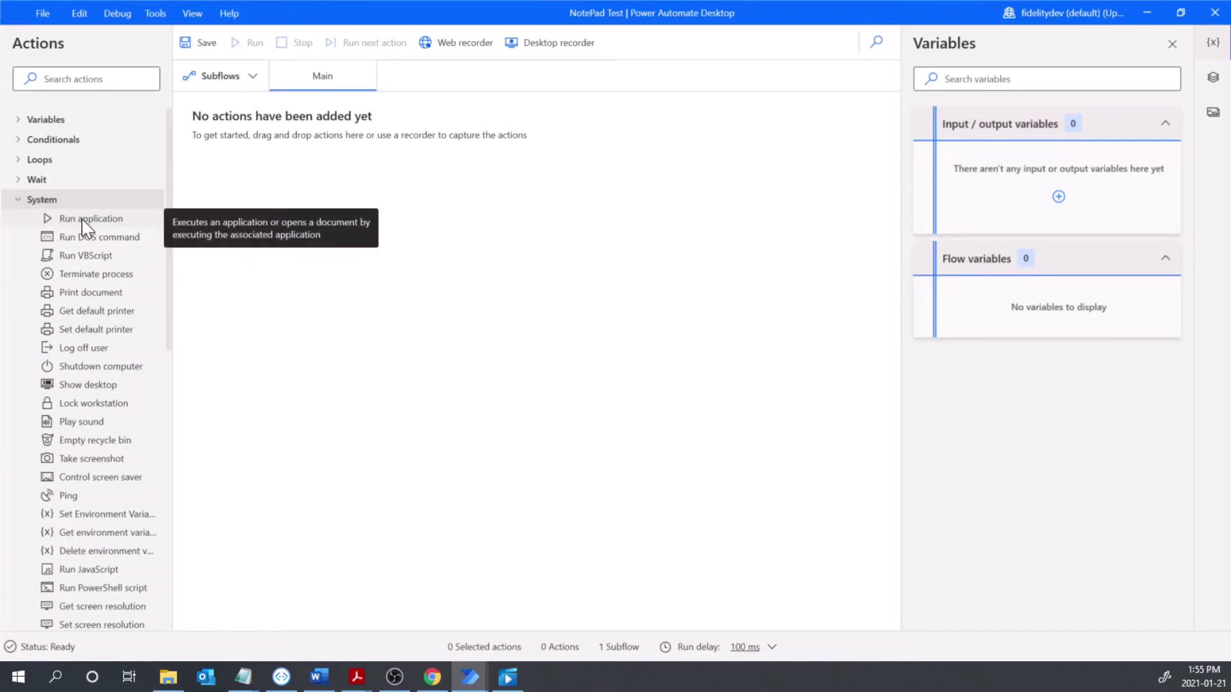
pyautogui.moveTo(84, 224); pyautogui.dragTo(306, 187)
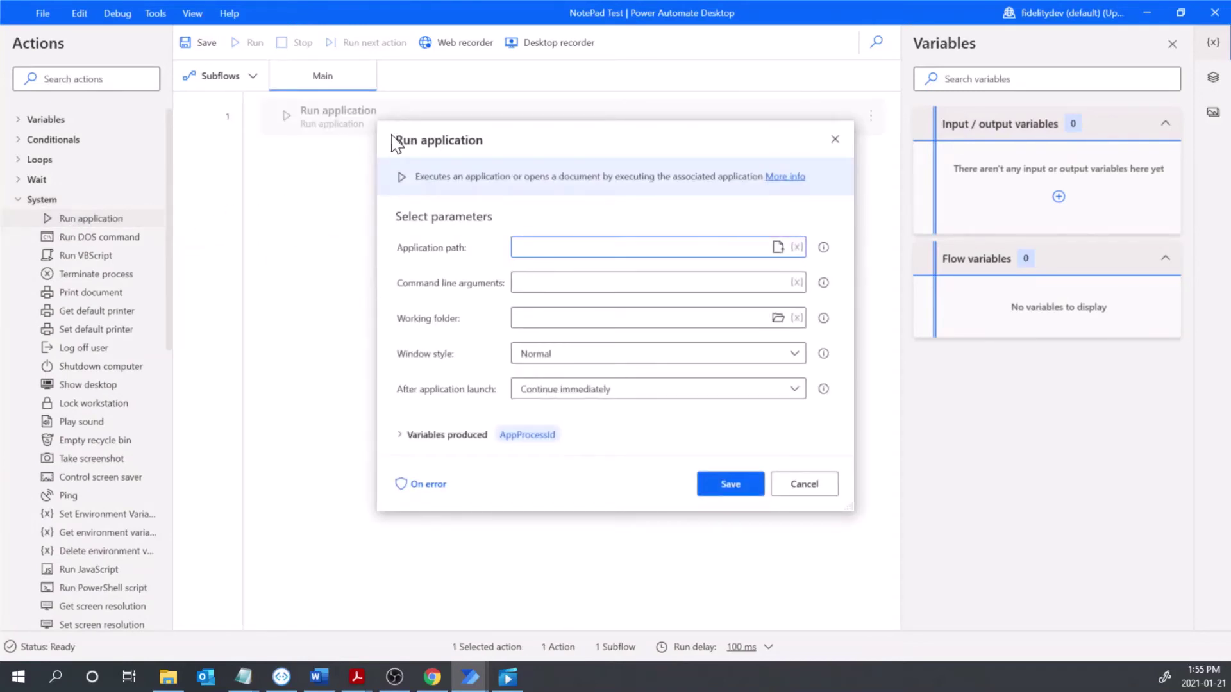
# - Set the application path to the Desktop Notepad shortcut (C:\windows\system32\notepad.exe) and save
pyautogui.click(777, 247)
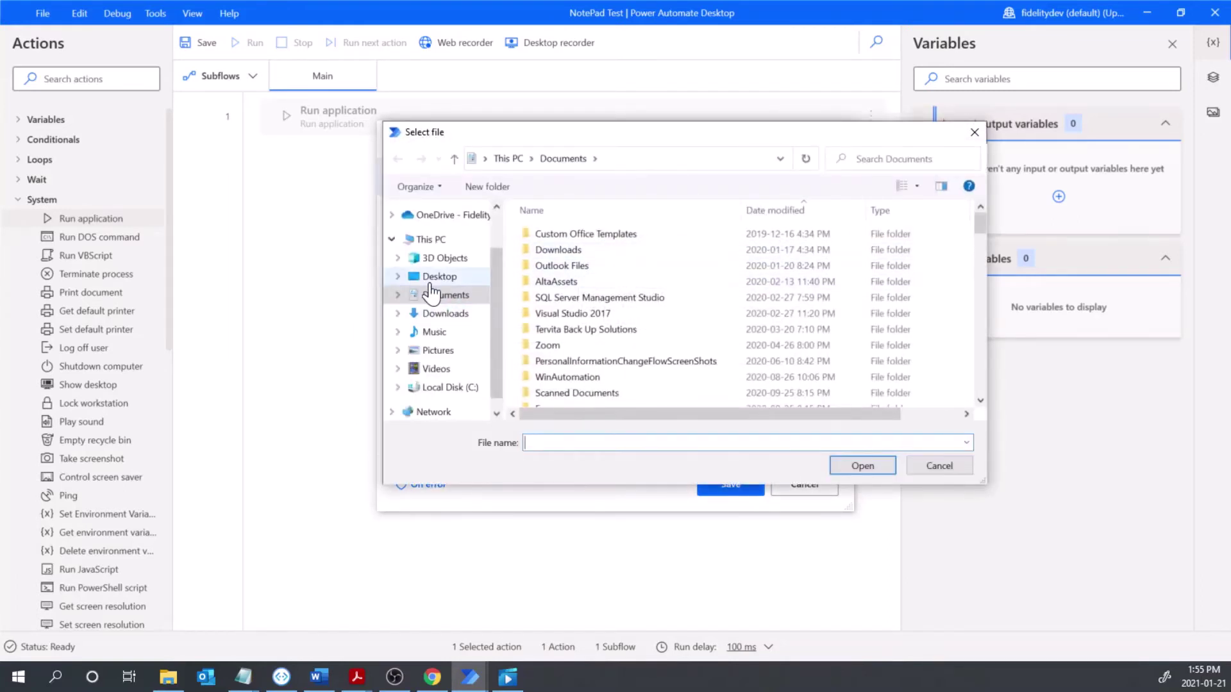
pyautogui.click(430, 278)
pyautogui.scroll(-1, 575, 287)
pyautogui.scroll(-4, 575, 287)
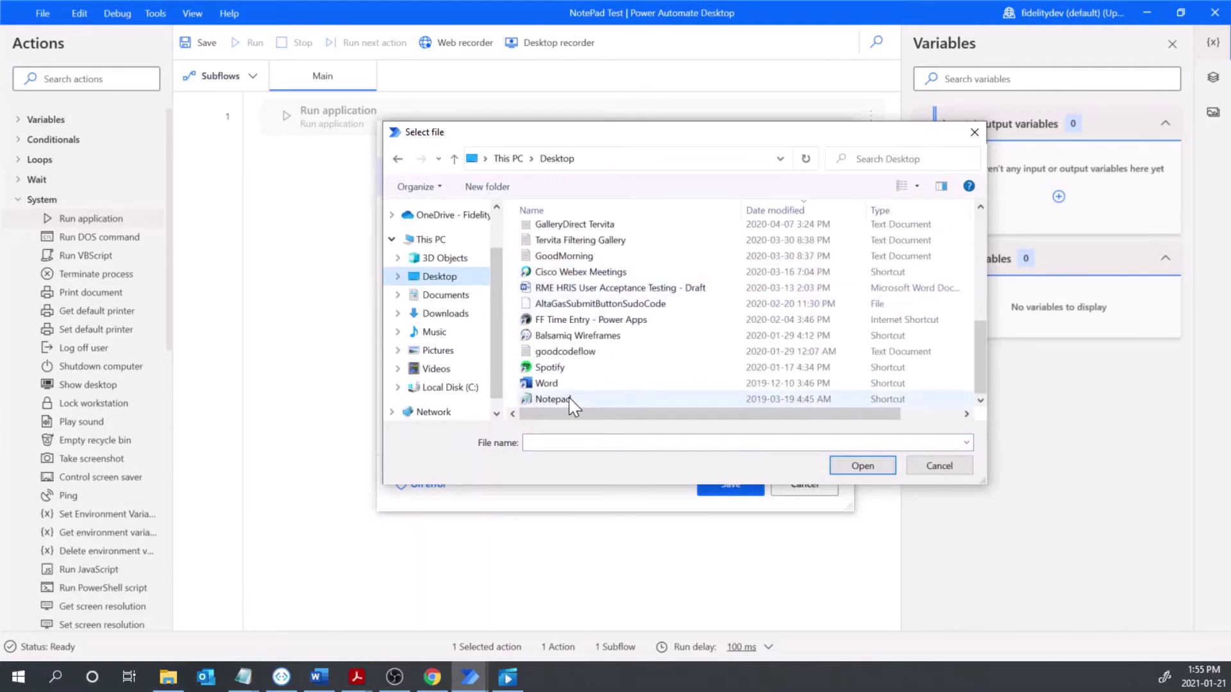
pyautogui.doubleClick(554, 399)
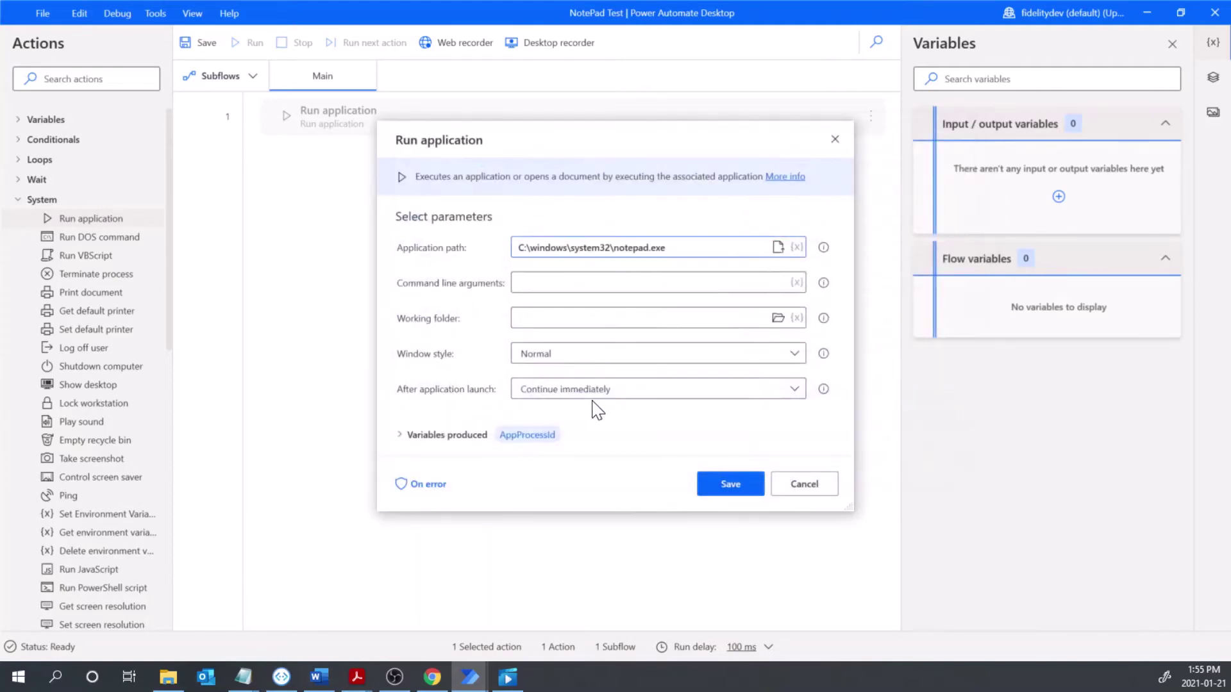
pyautogui.click(728, 485)
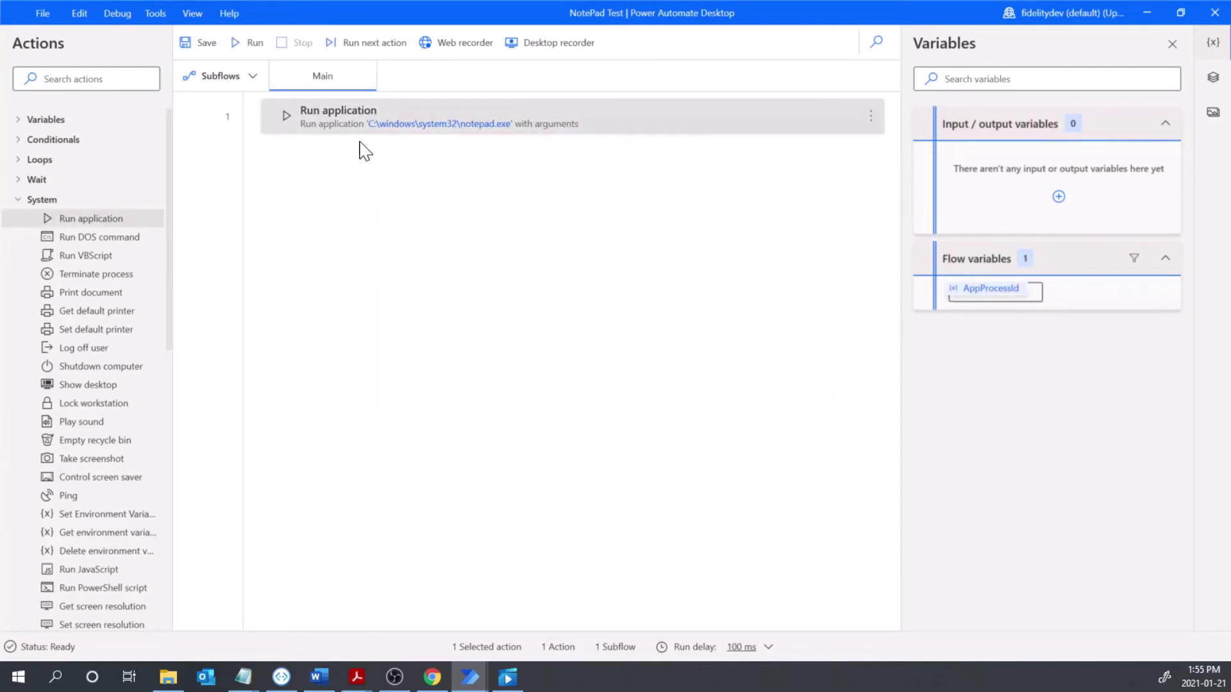
# - Run the flow to open a blank Notepad, positioned so AppProcessId 18344 is visible
pyautogui.click(238, 44)
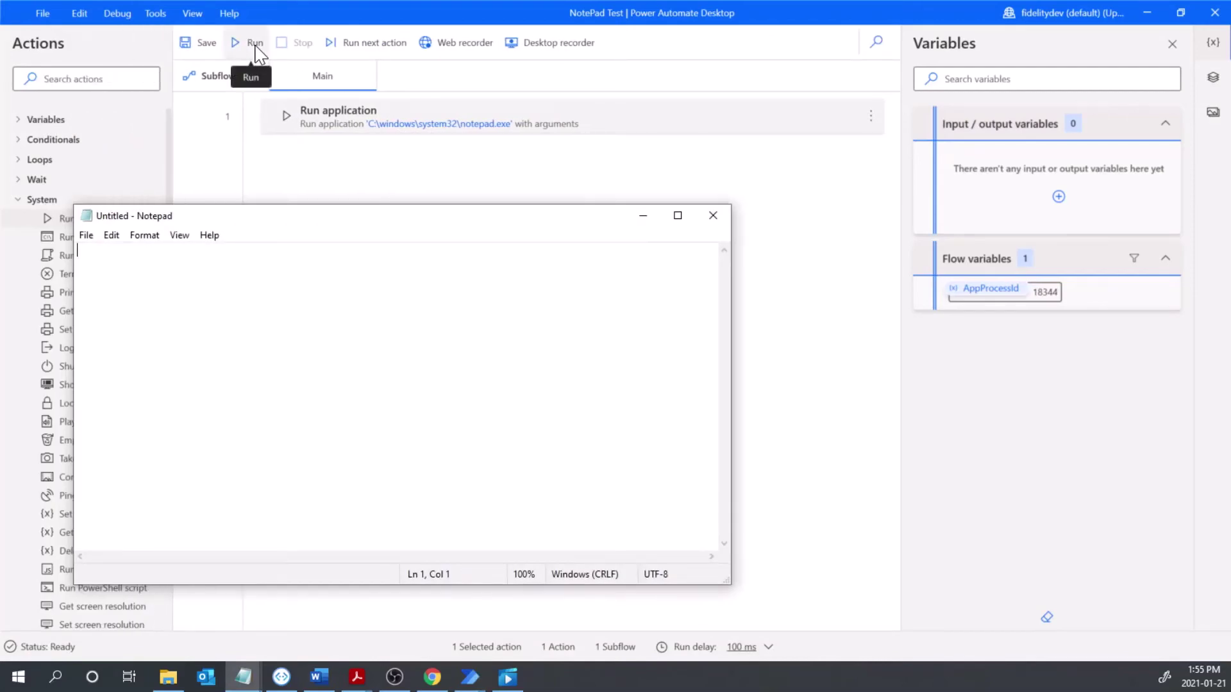
pyautogui.moveTo(418, 232); pyautogui.dragTo(707, 184)
pyautogui.moveTo(470, 677)
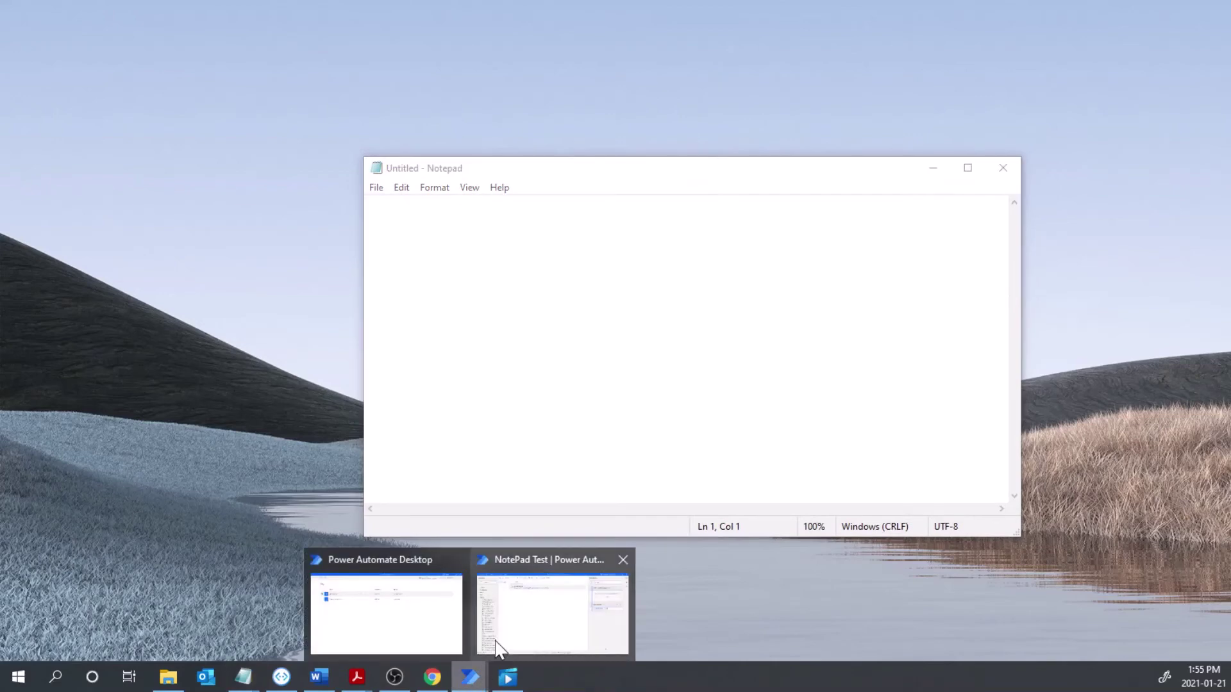
pyautogui.click(494, 646)
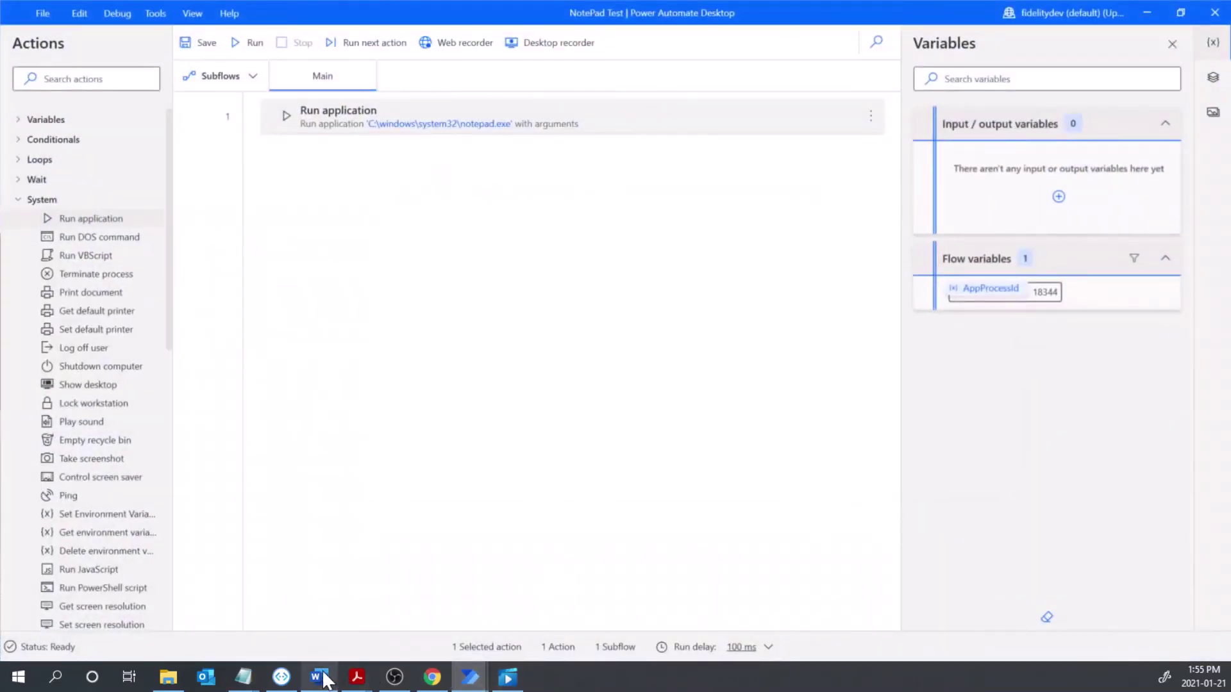
pyautogui.moveTo(245, 683)
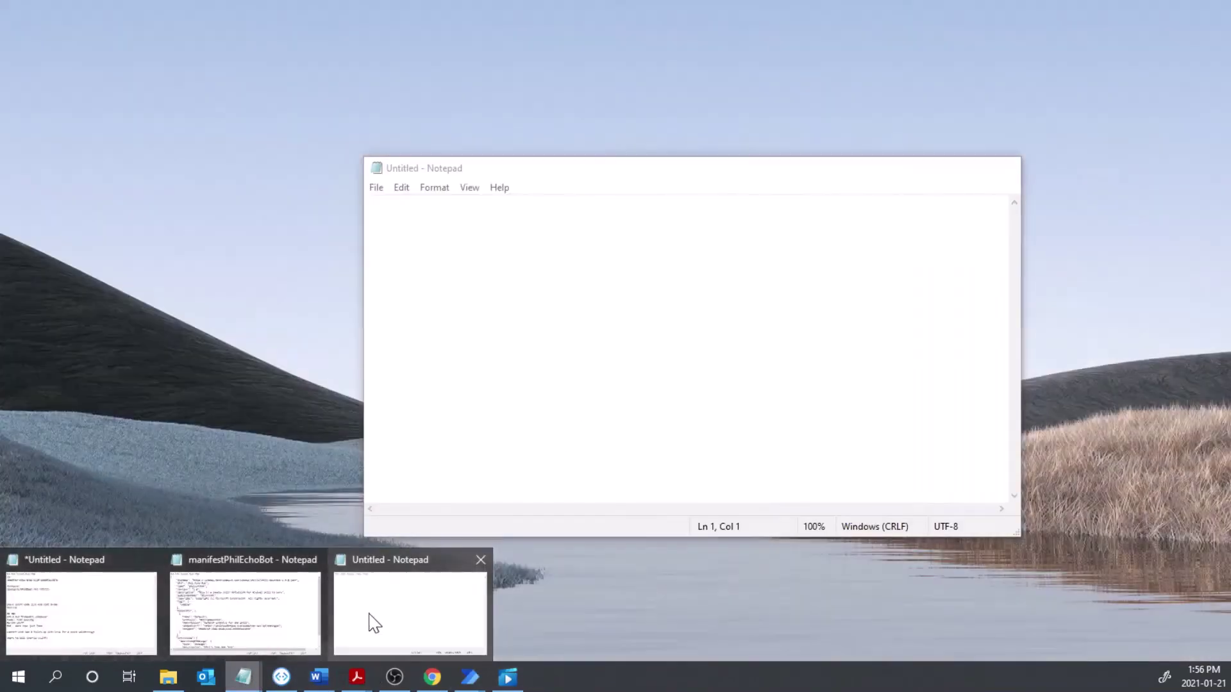
pyautogui.click(357, 618)
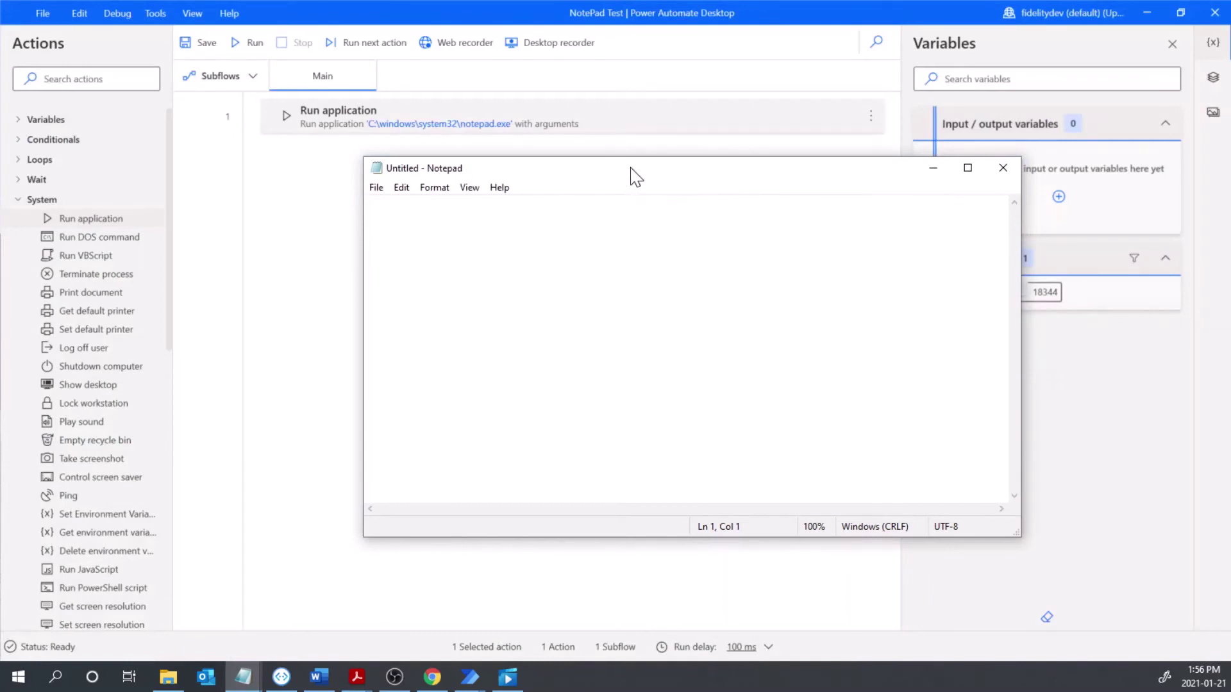
pyautogui.moveTo(630, 173); pyautogui.dragTo(570, 186)
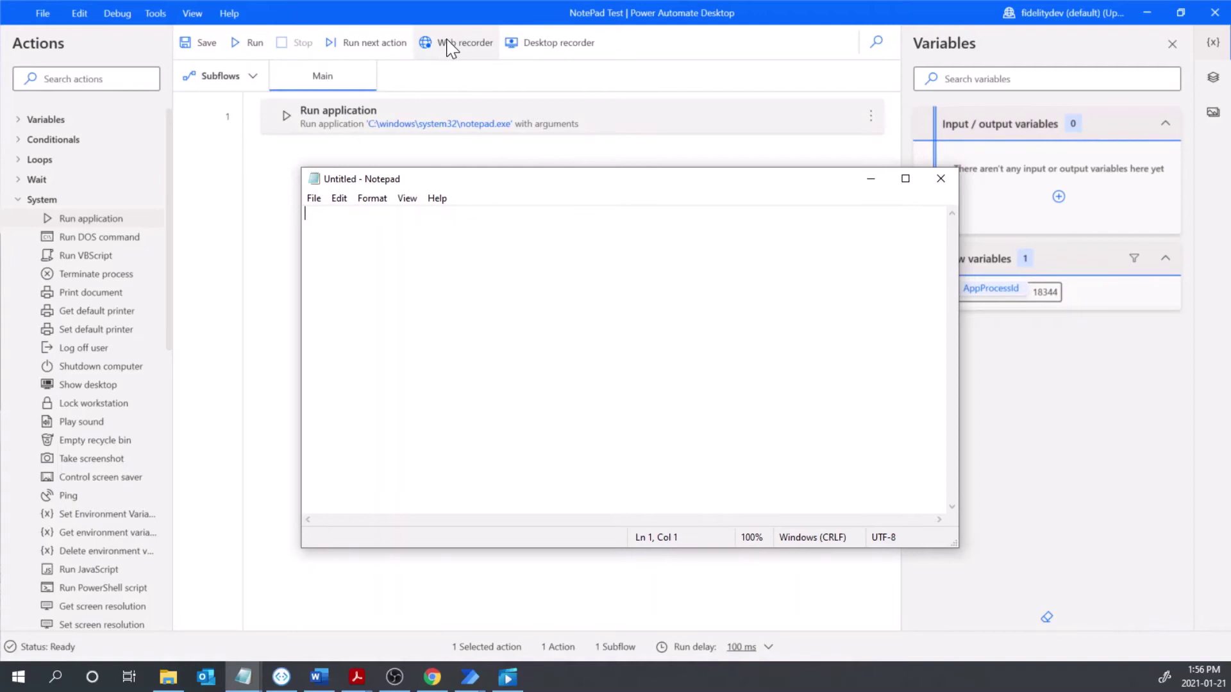
pyautogui.click(570, 43)
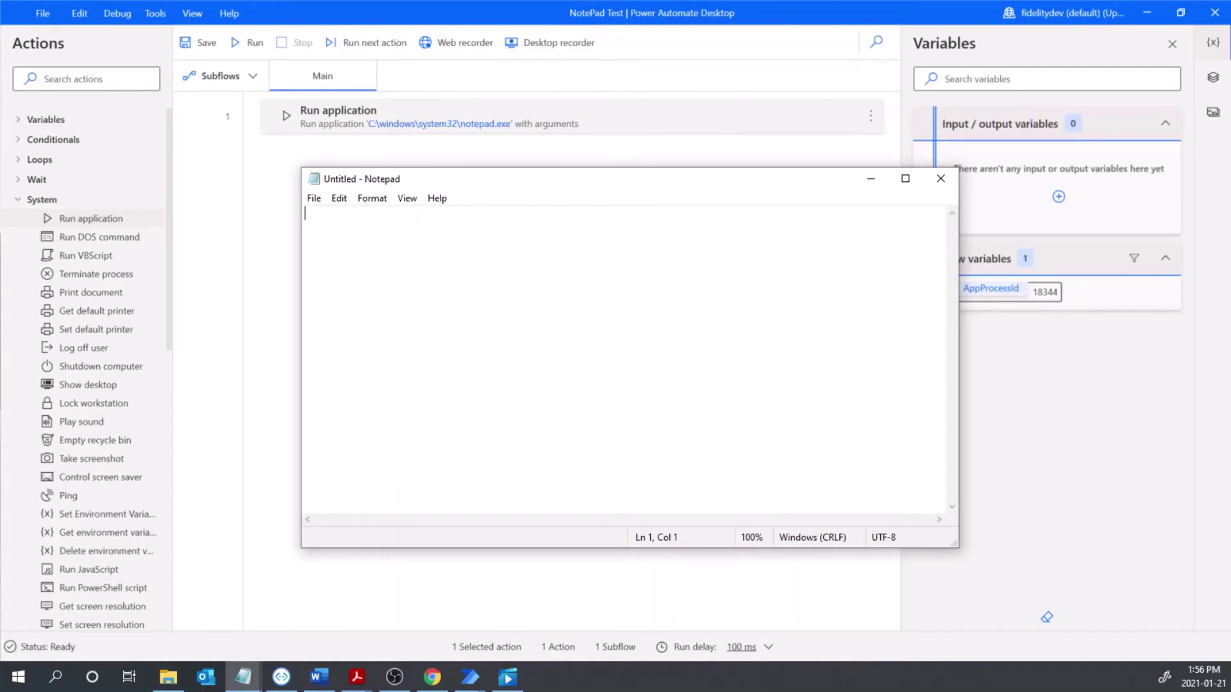
pyautogui.click(540, 51)
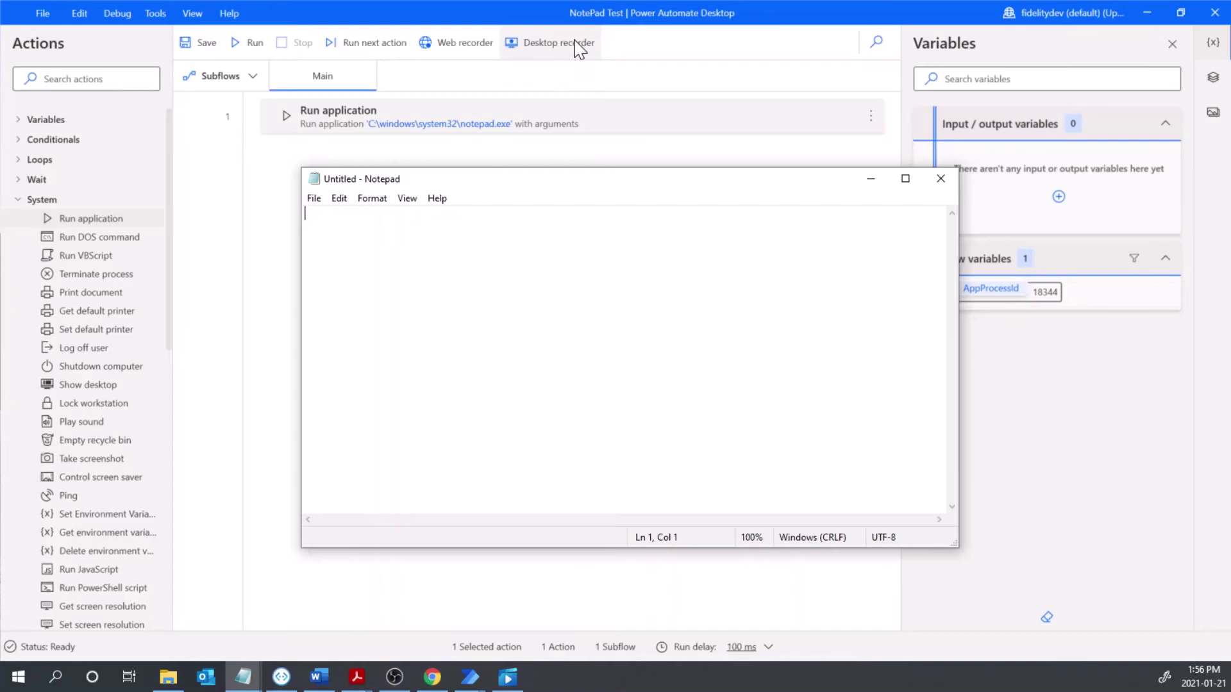
# - Open the Desktop recorder, place it beside Notepad, and start recording
pyautogui.click(566, 51)
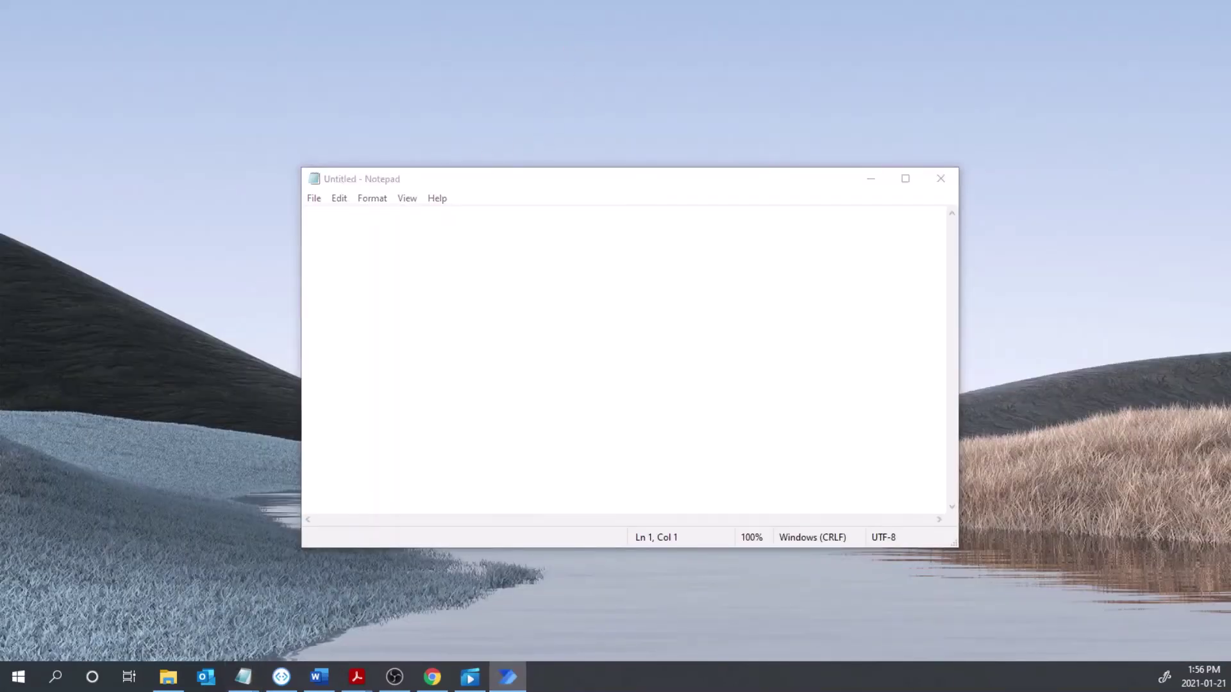
pyautogui.moveTo(1006, 33); pyautogui.dragTo(1051, 54)
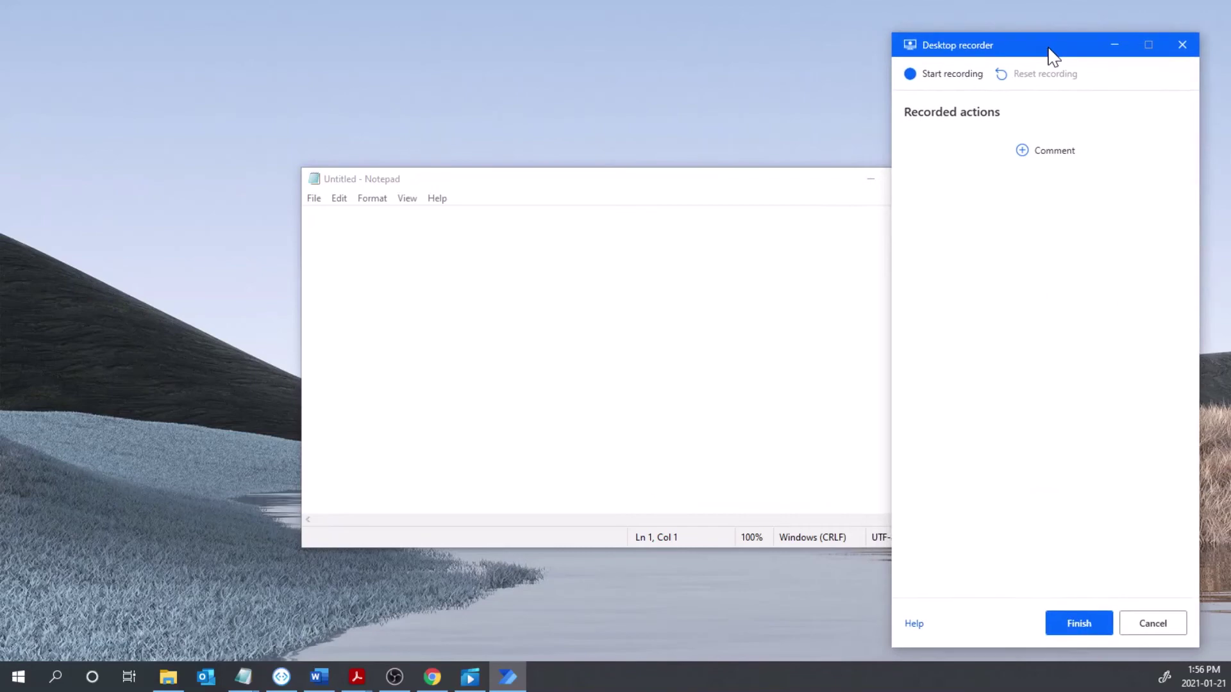
pyautogui.moveTo(671, 178); pyautogui.dragTo(511, 164)
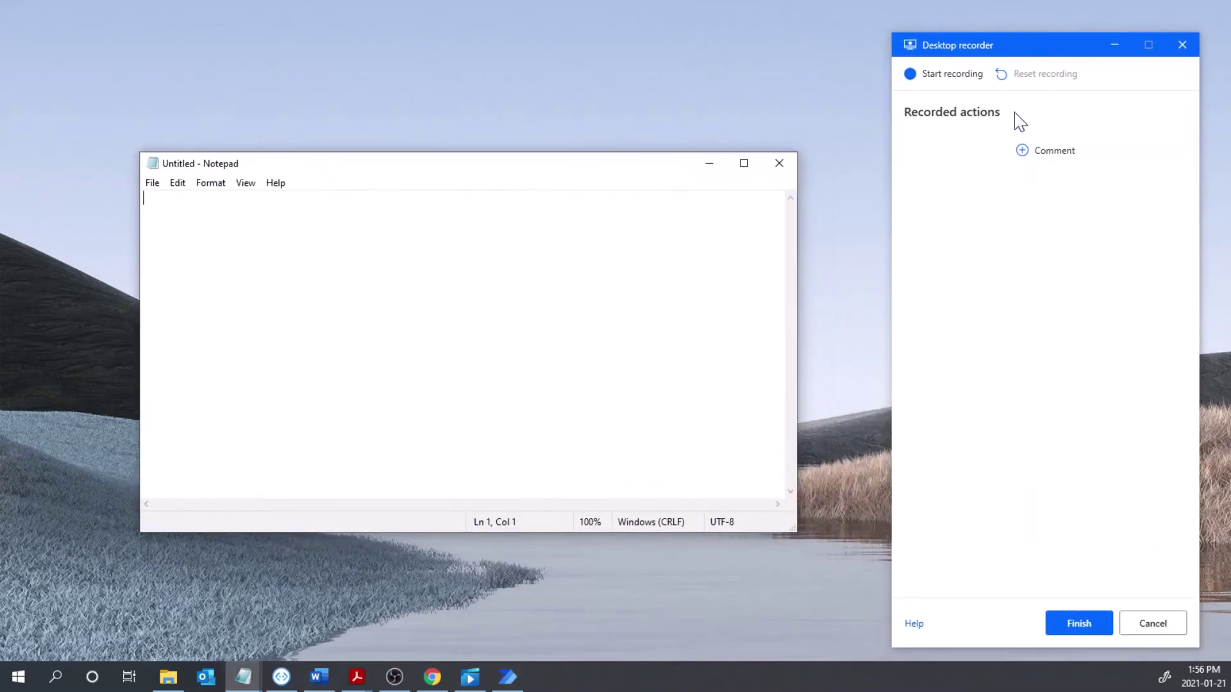
pyautogui.moveTo(1039, 46); pyautogui.dragTo(1007, 27)
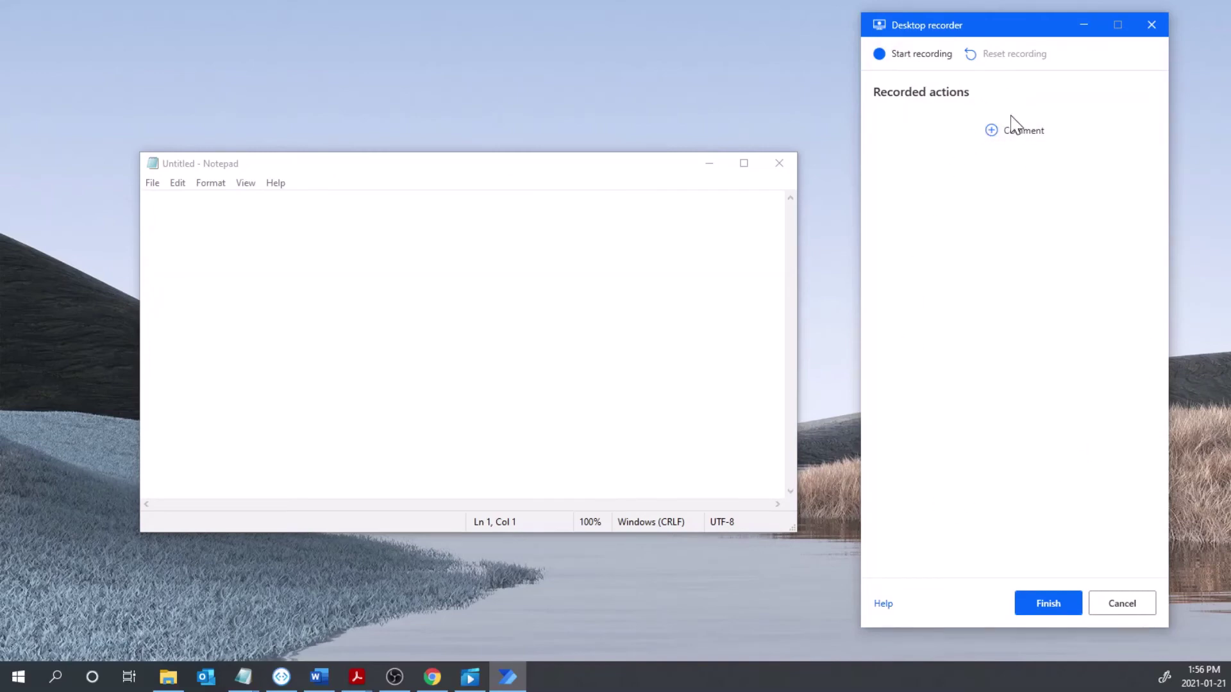
pyautogui.click(906, 56)
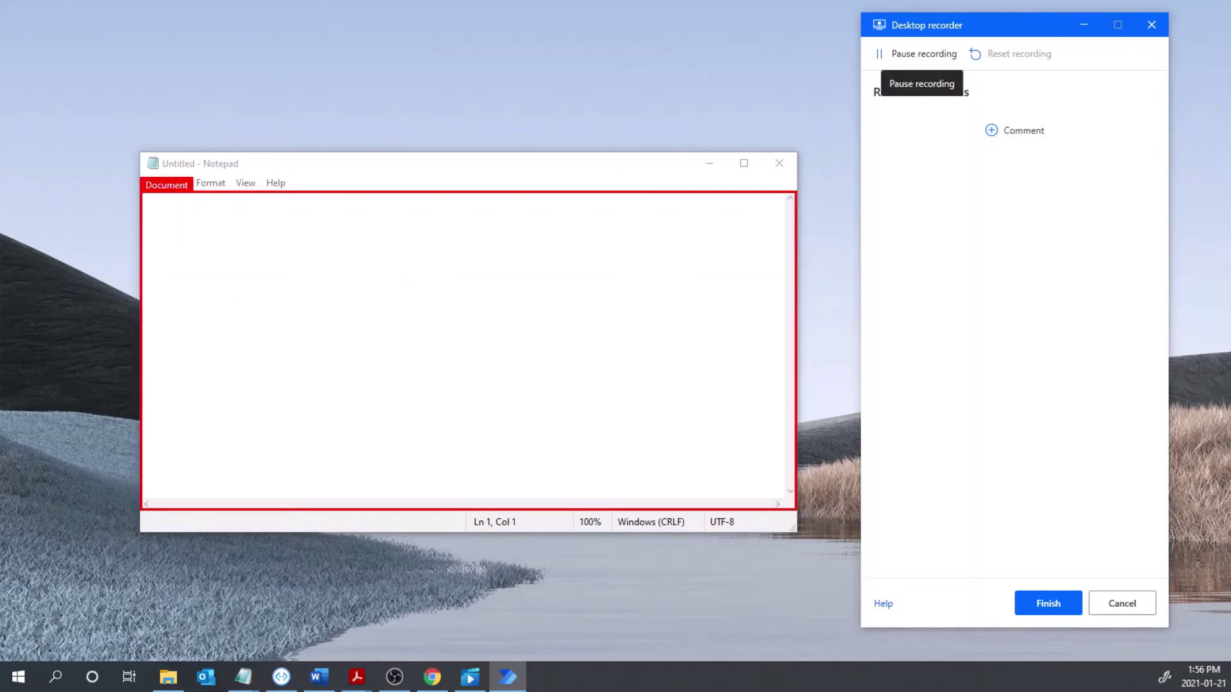
# - Record clicking Notepad's text area and typing 'Hello!', then delete the stray menu-click step
pyautogui.click(144, 198)
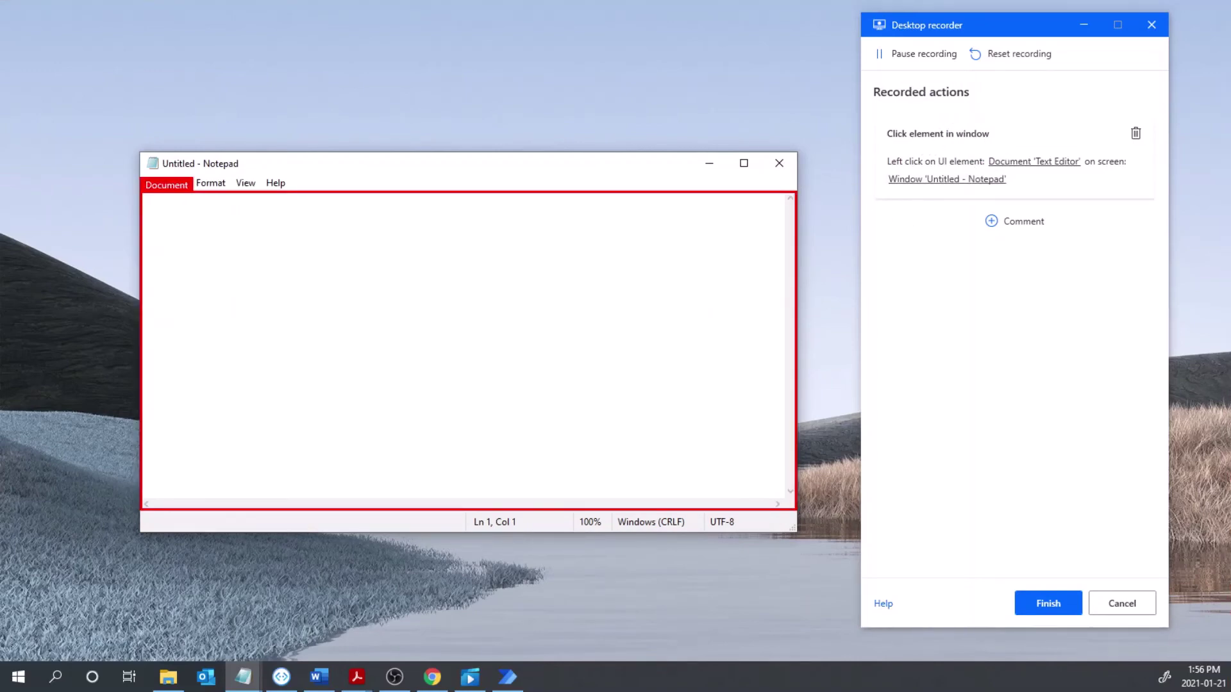
pyautogui.write('Hell')
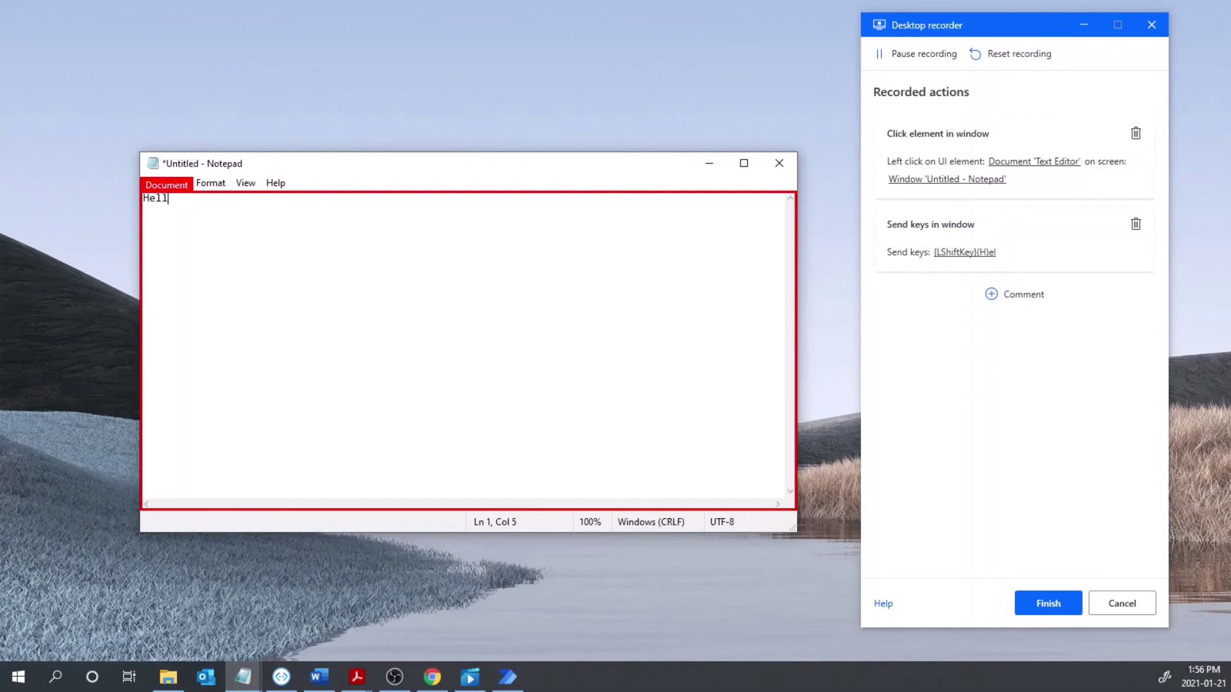
pyautogui.write('o!')
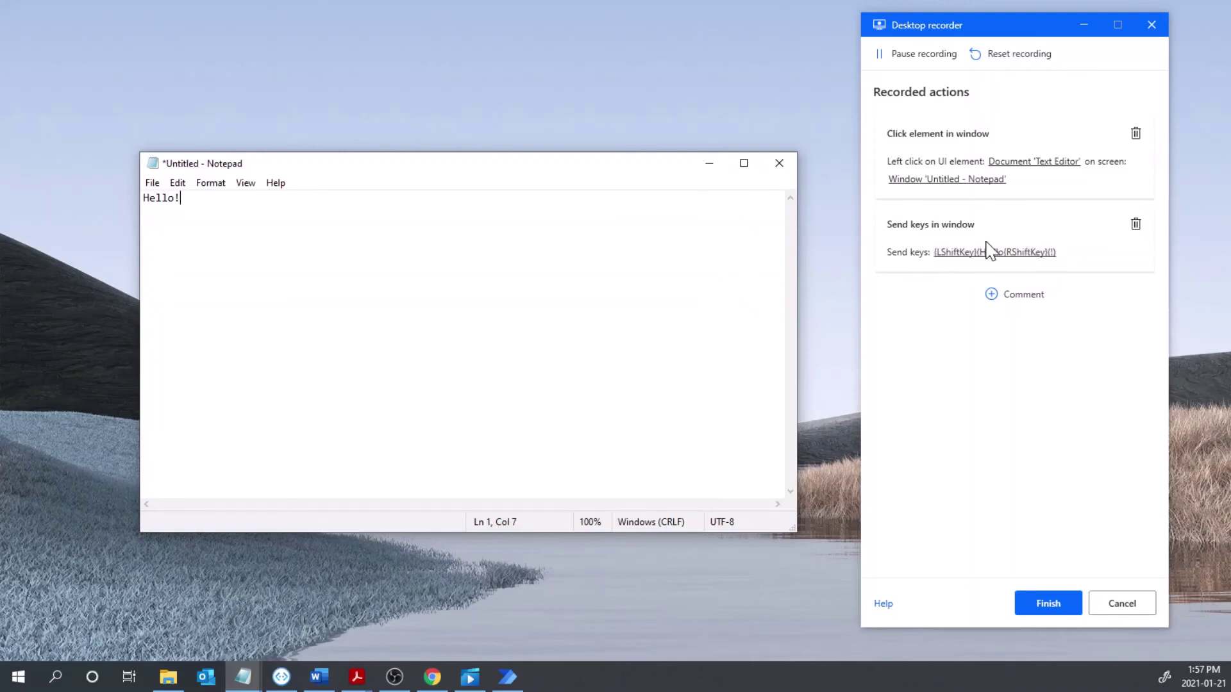
pyautogui.click(1047, 263)
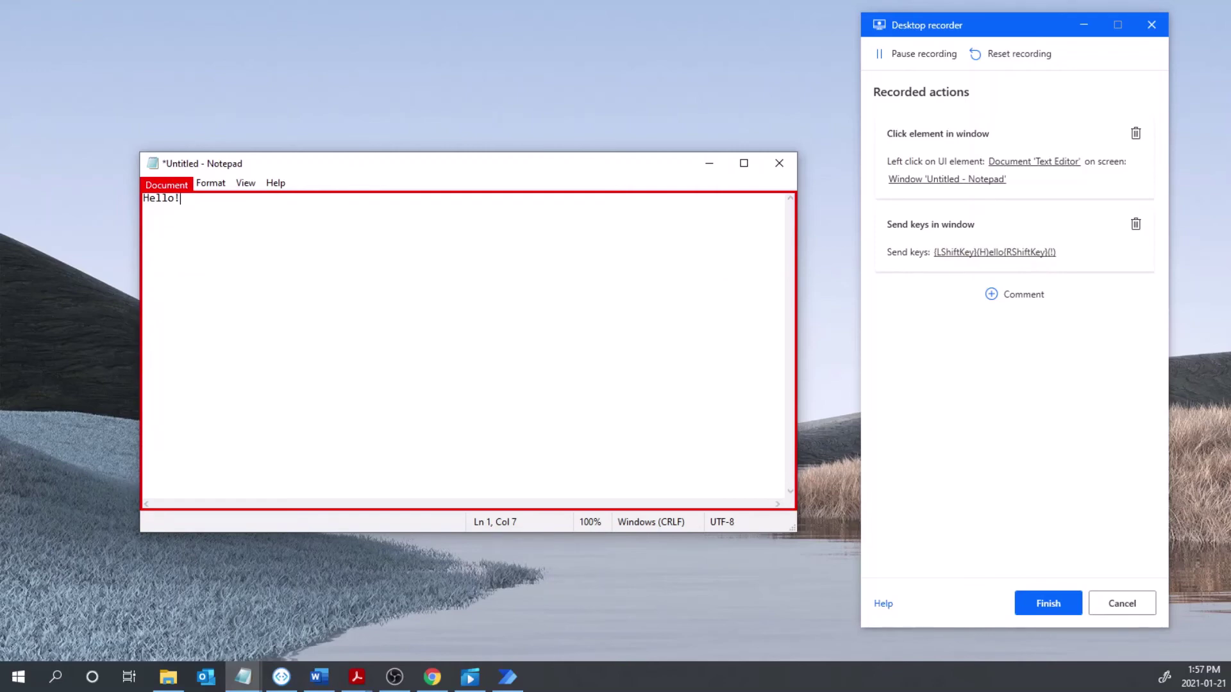
pyautogui.click(211, 184)
pyautogui.moveTo(275, 183)
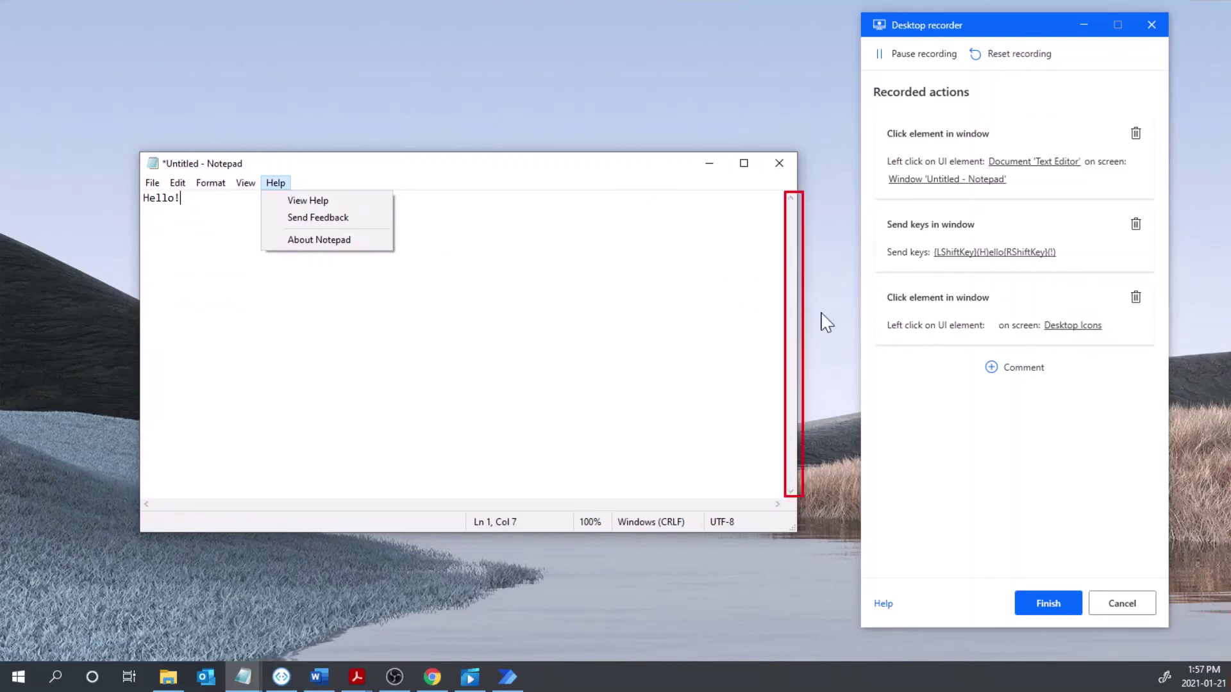
pyautogui.click(1135, 299)
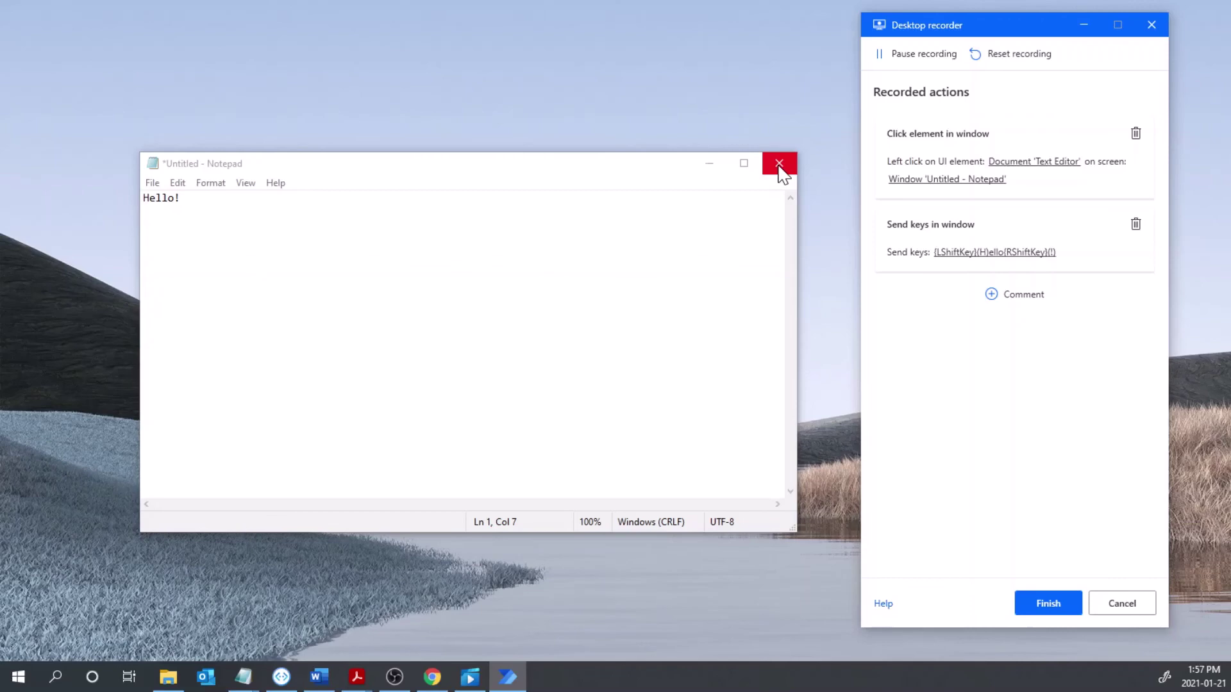
# - Record closing Notepad and choosing Don't Save so the changes are discarded
pyautogui.click(779, 164)
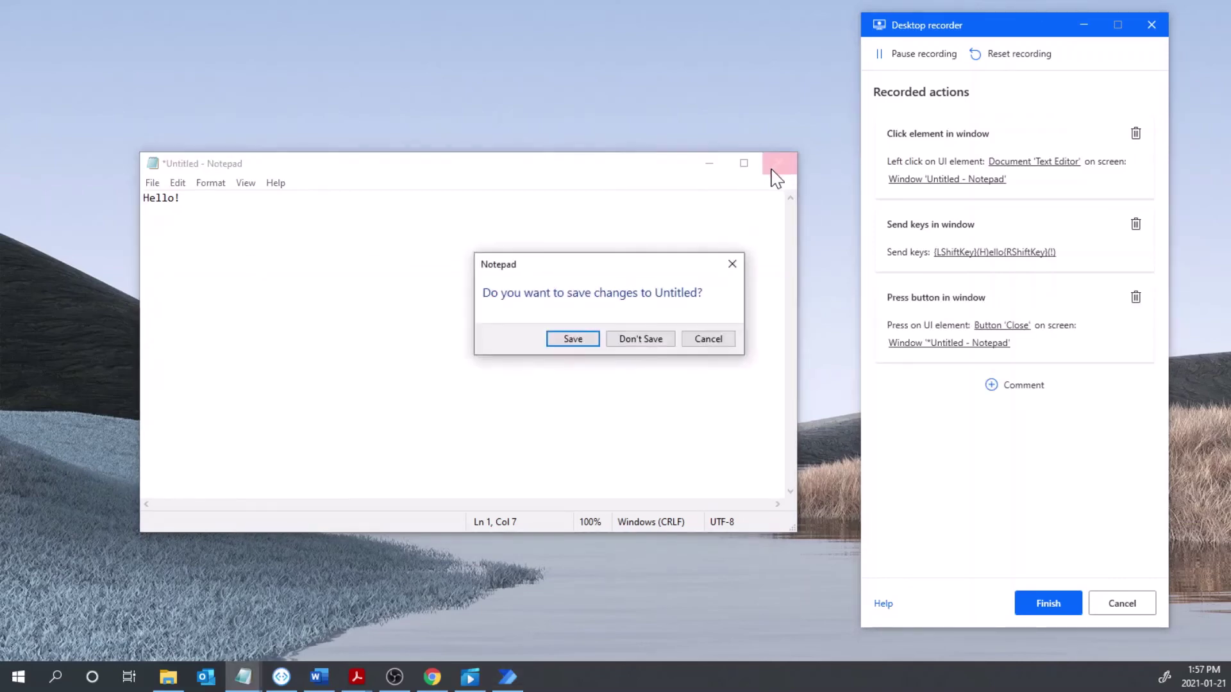
pyautogui.click(639, 341)
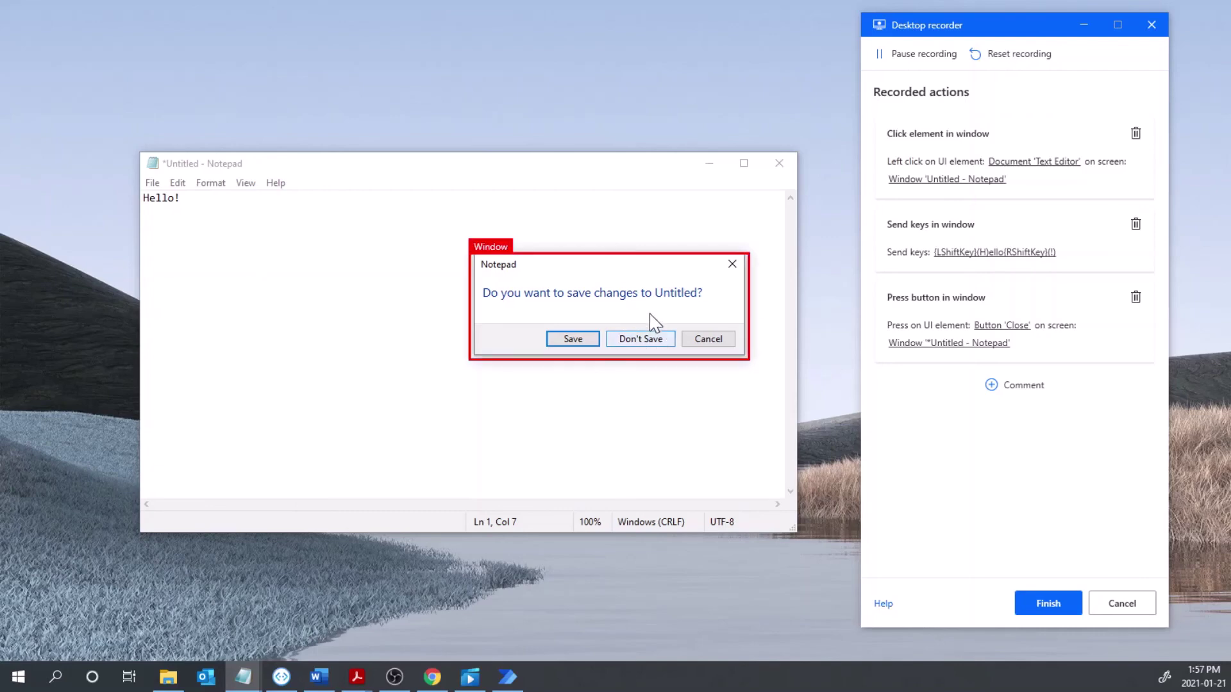
pyautogui.click(652, 345)
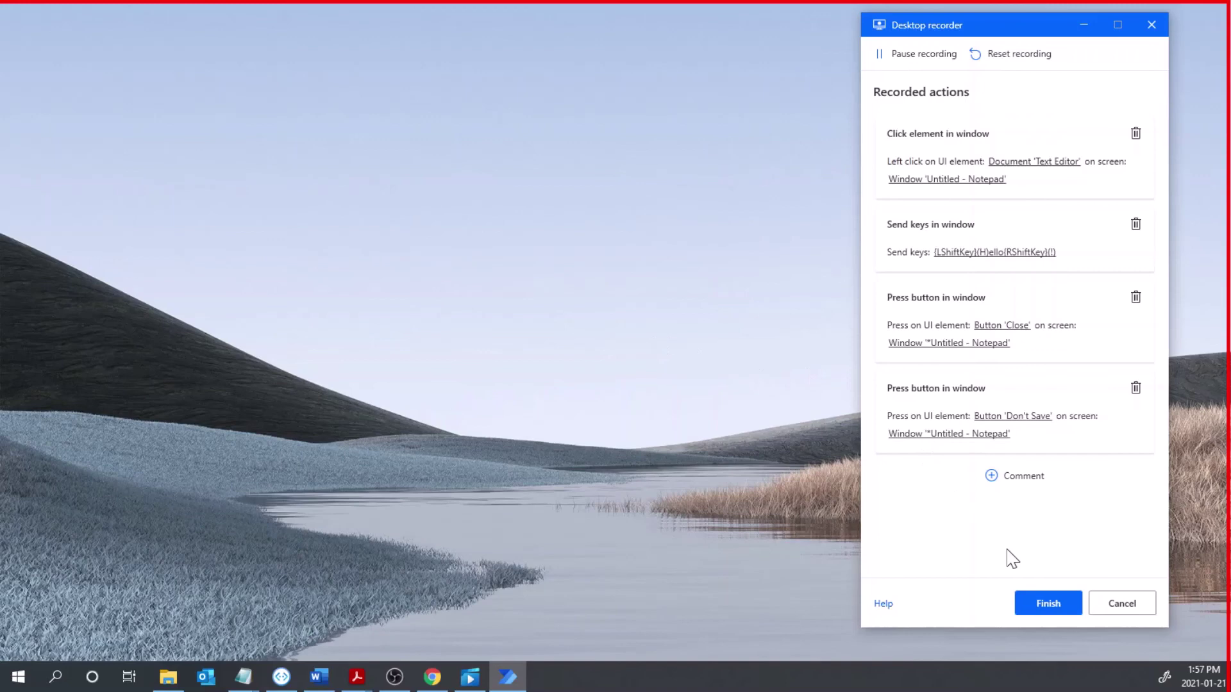
# - Finish the recording to insert the Close and Don't Save steps, then run the eight-action flow
pyautogui.click(1045, 606)
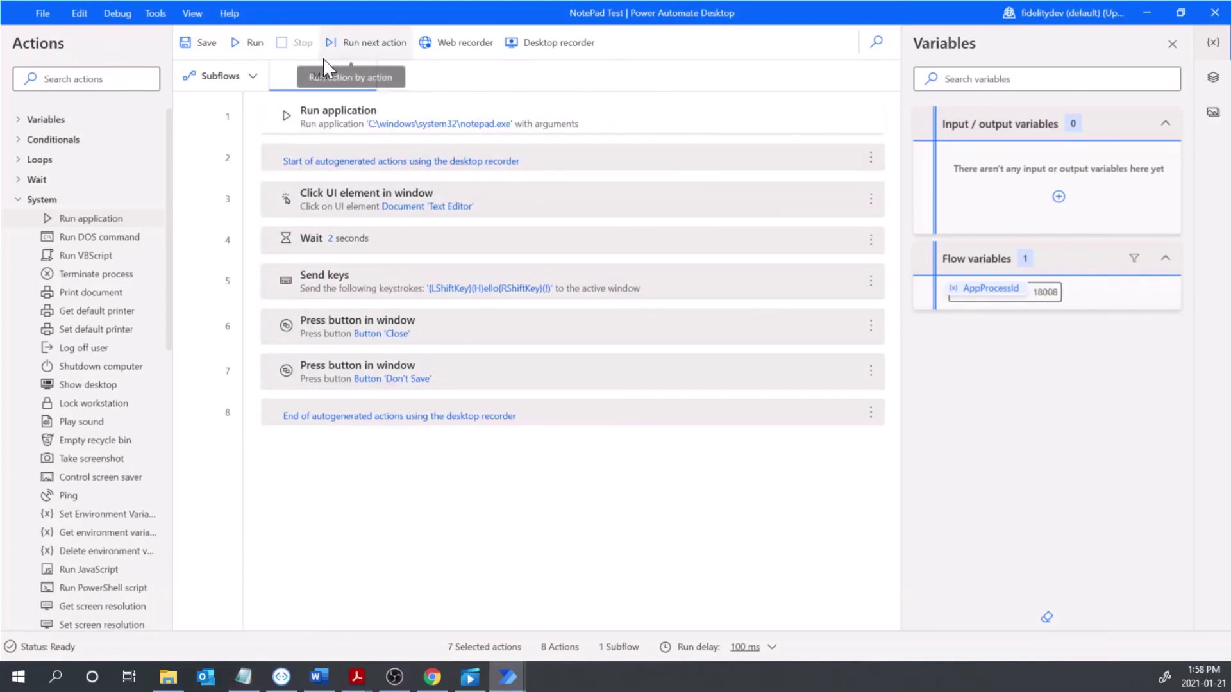
pyautogui.click(247, 44)
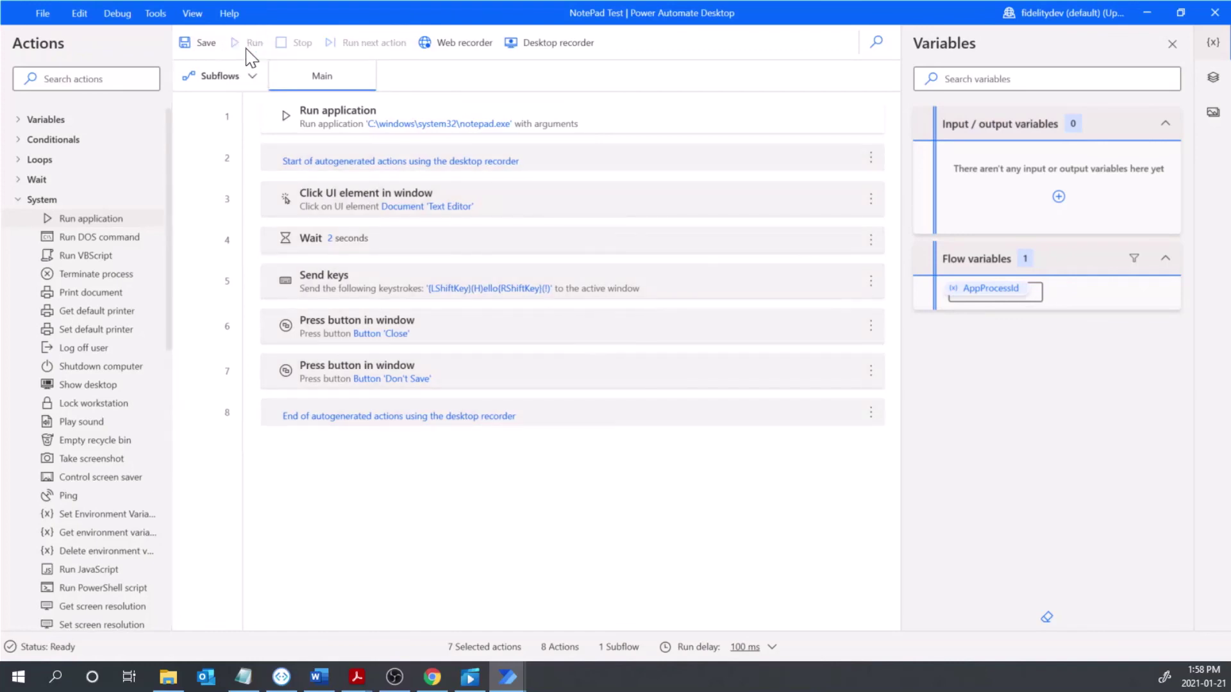